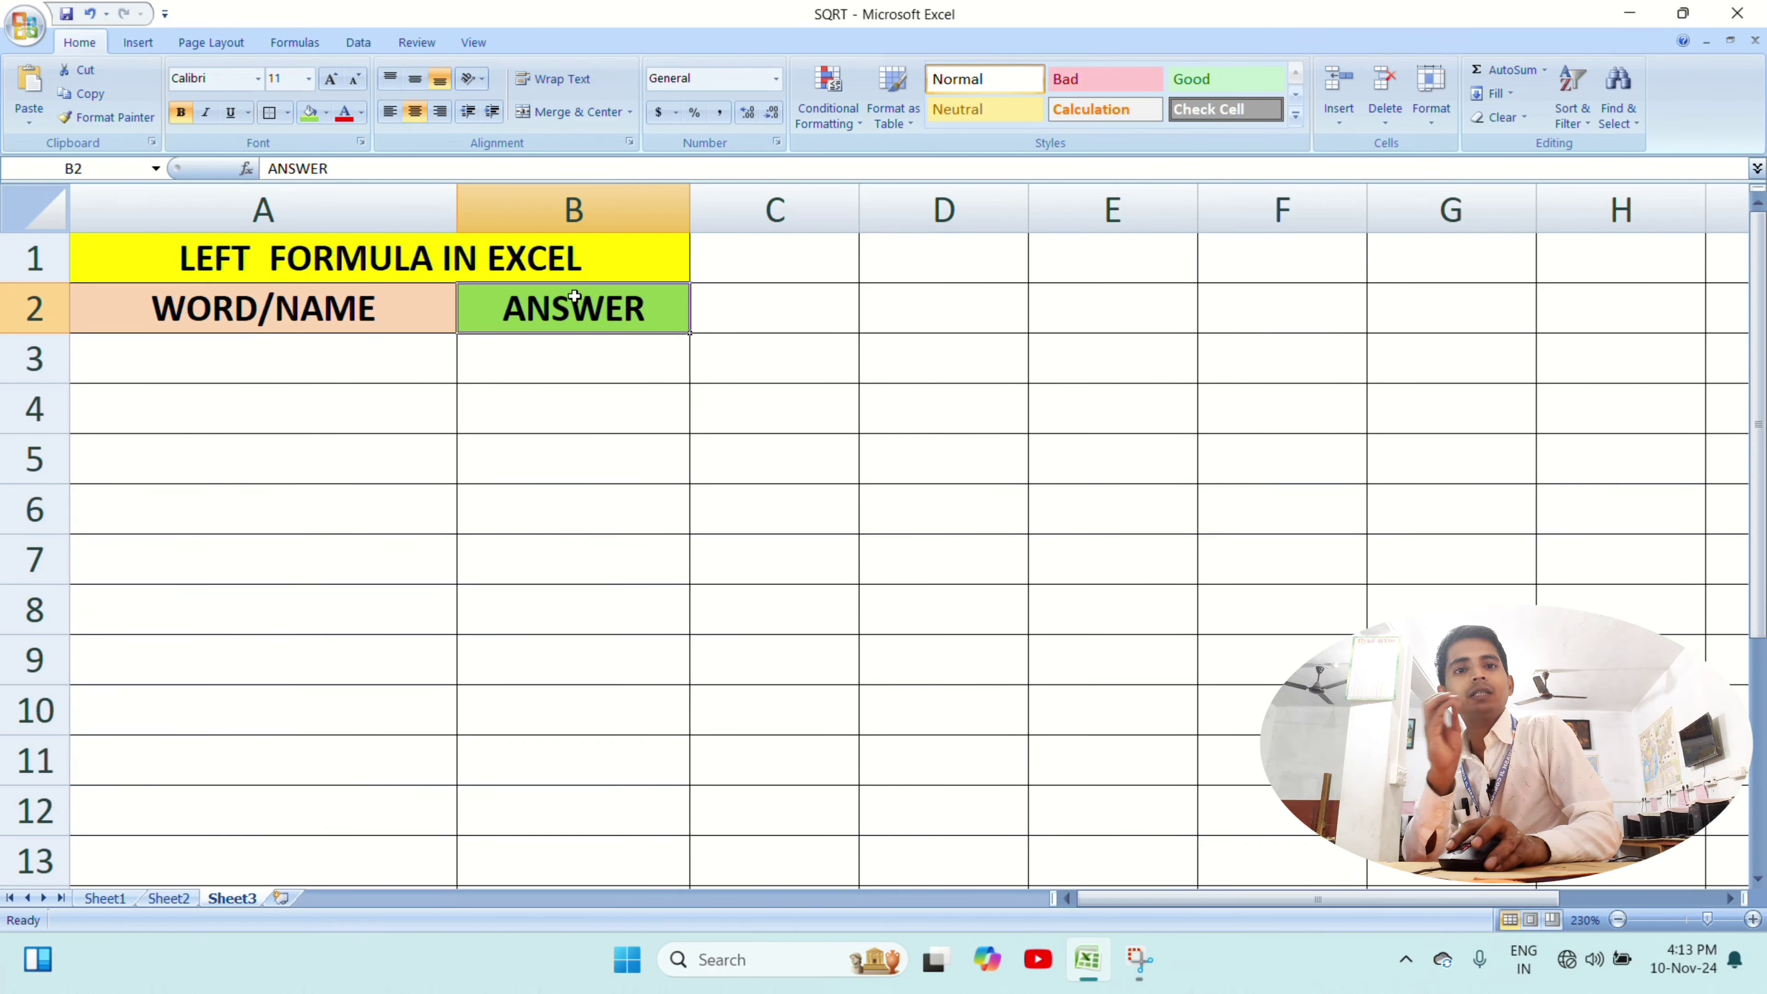
Enter the word WELCOME in cell A3 under the WORD/NAME heading.
click(317, 357)
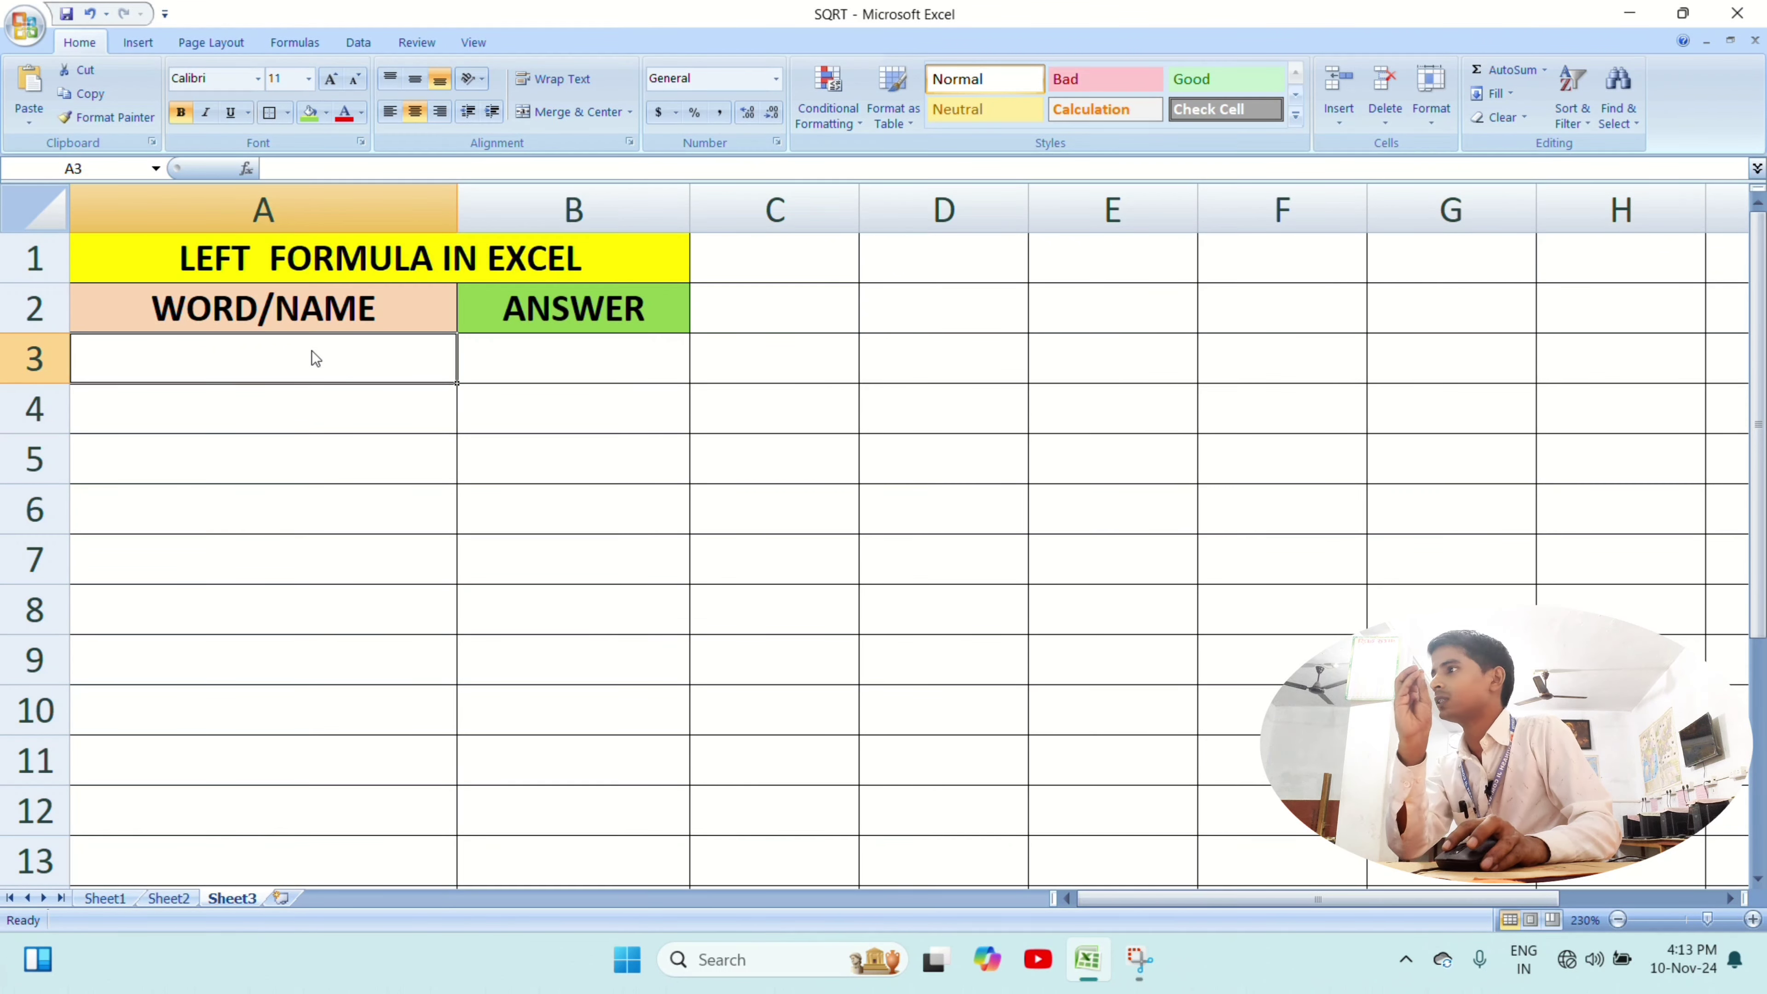
text(W)
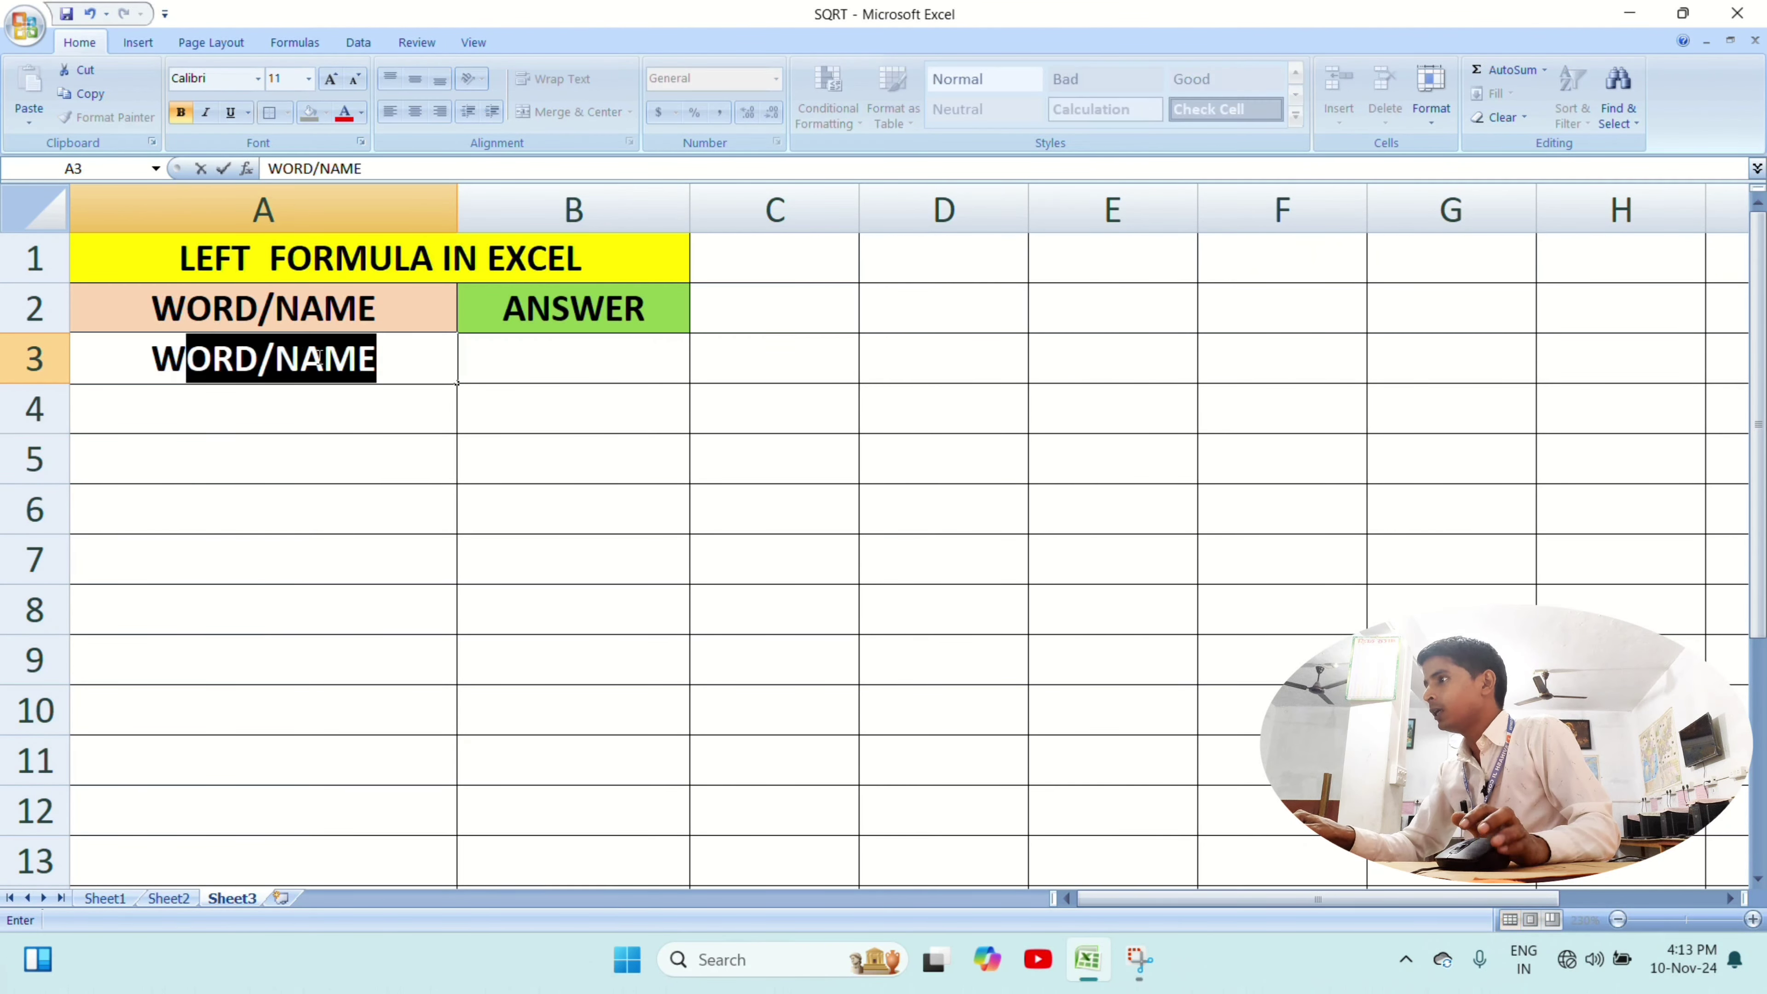
text(E)
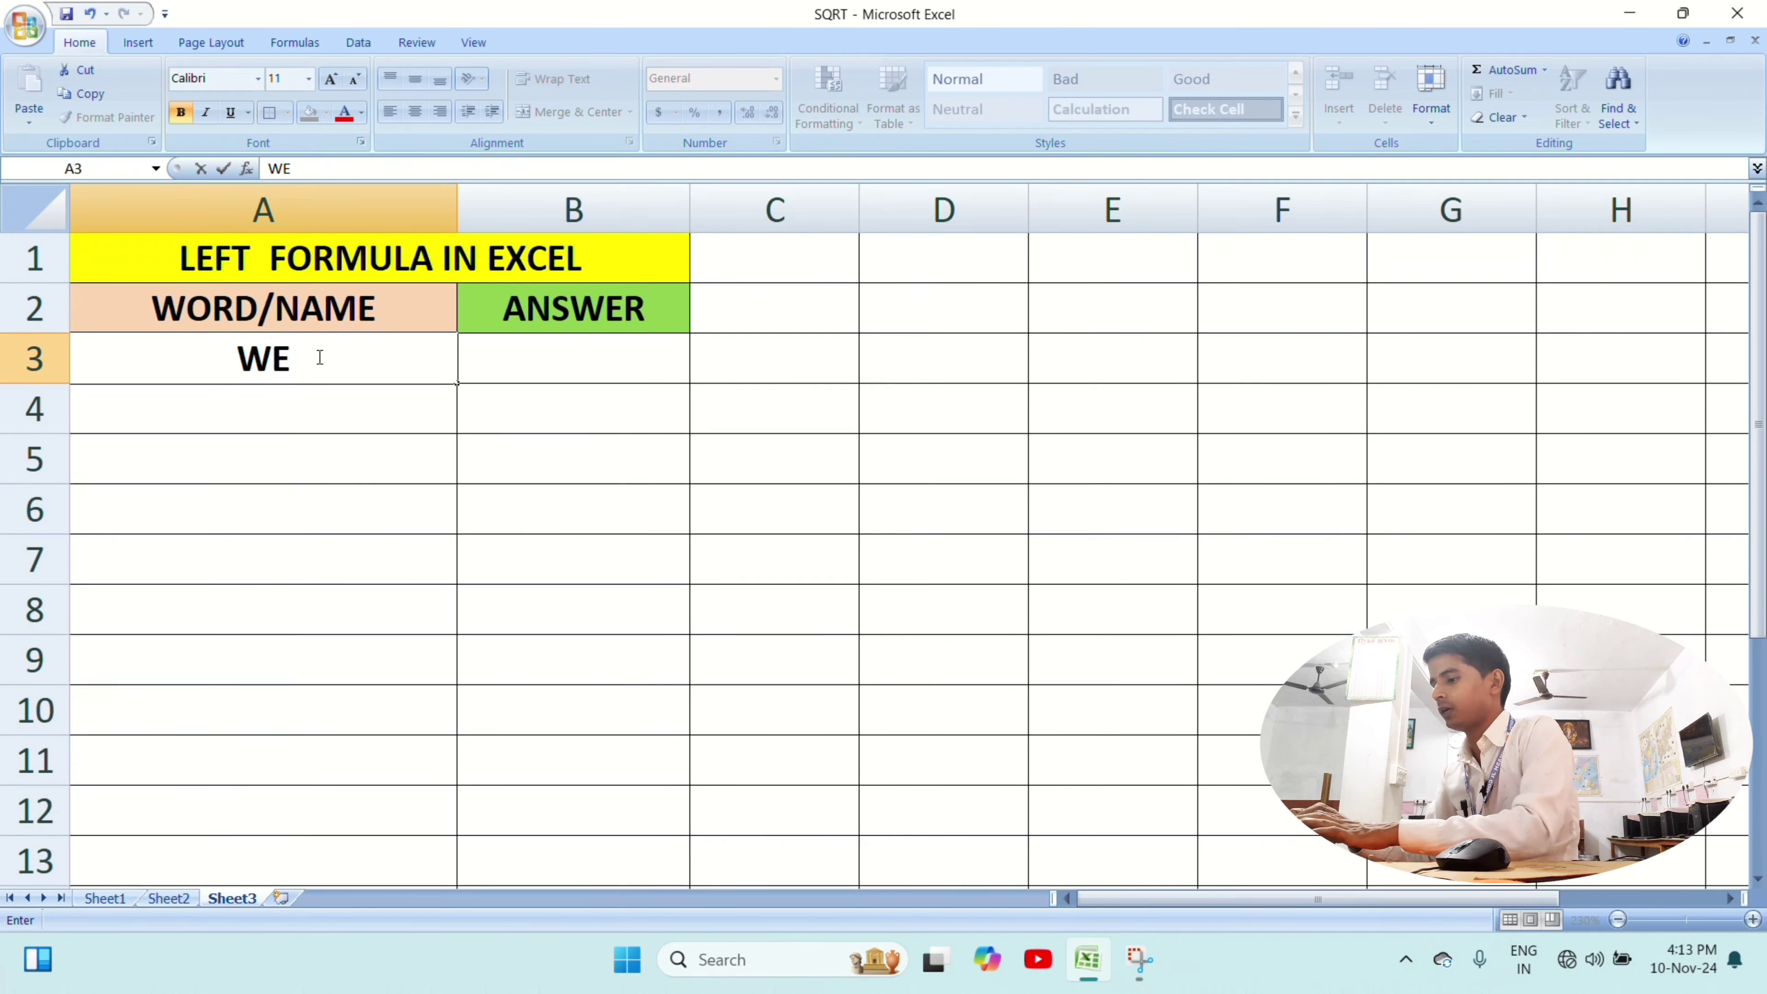
text(LCOME)
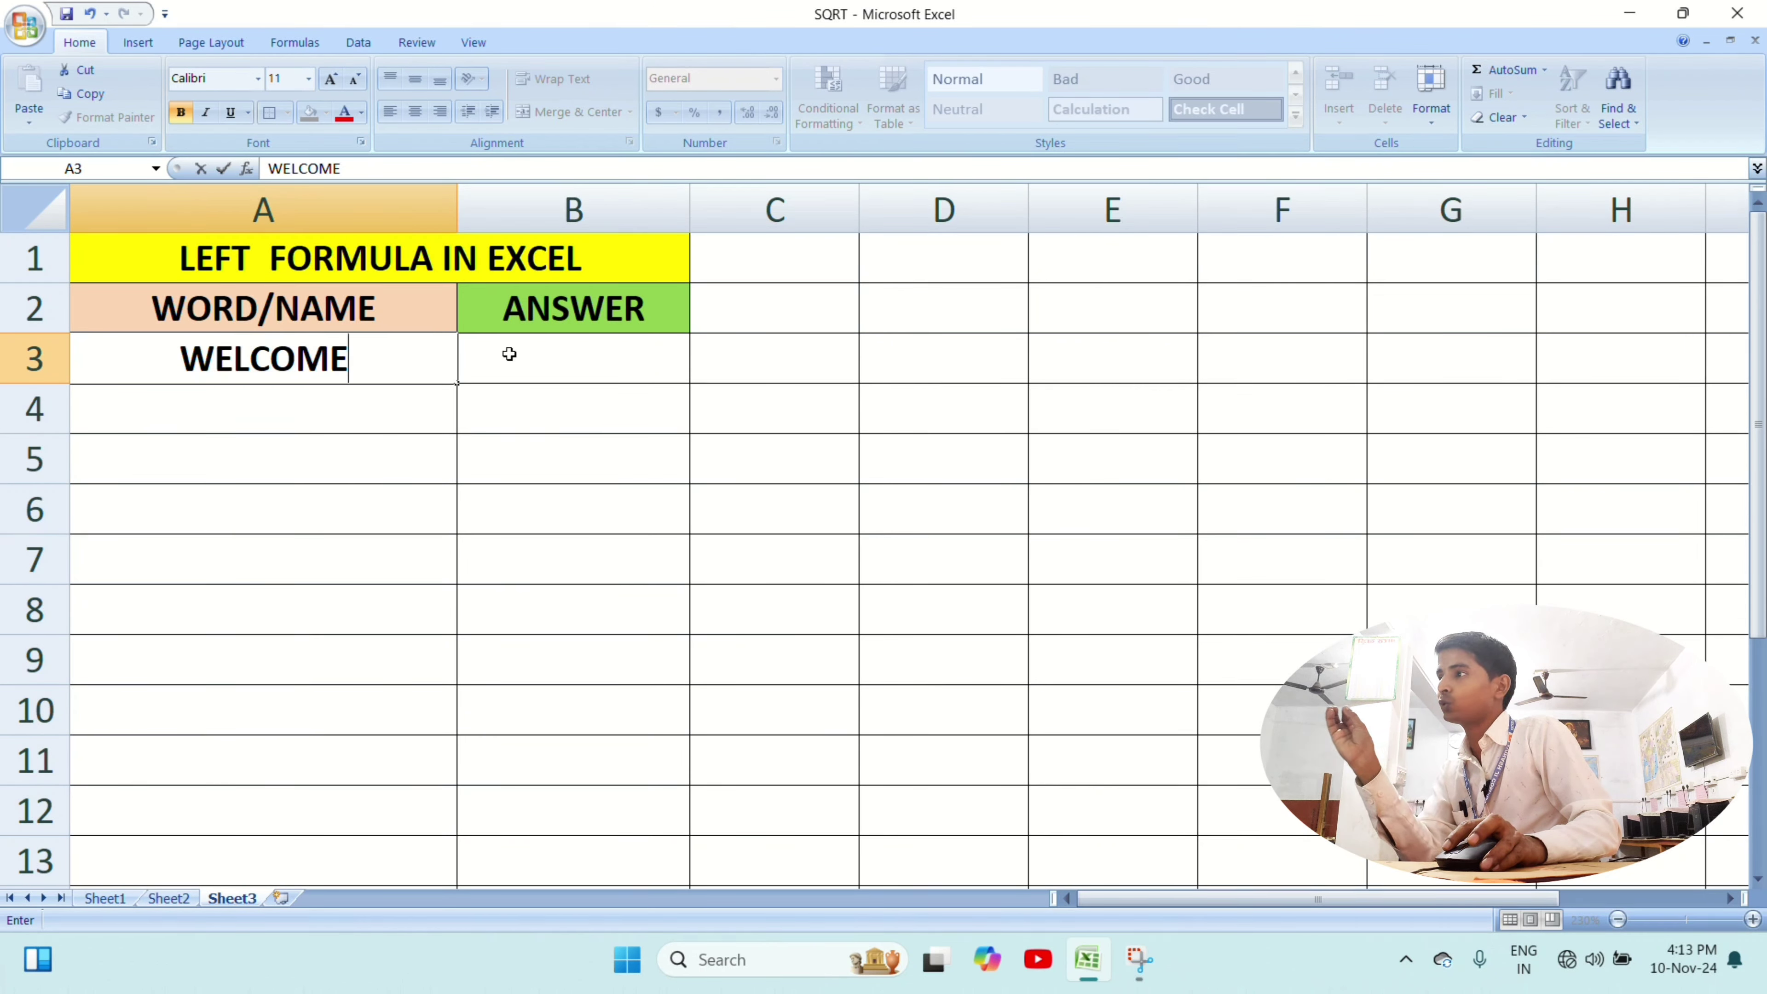
Enter a LEFT formula in B3 that extracts the first 2 characters of A3.
click(523, 356)
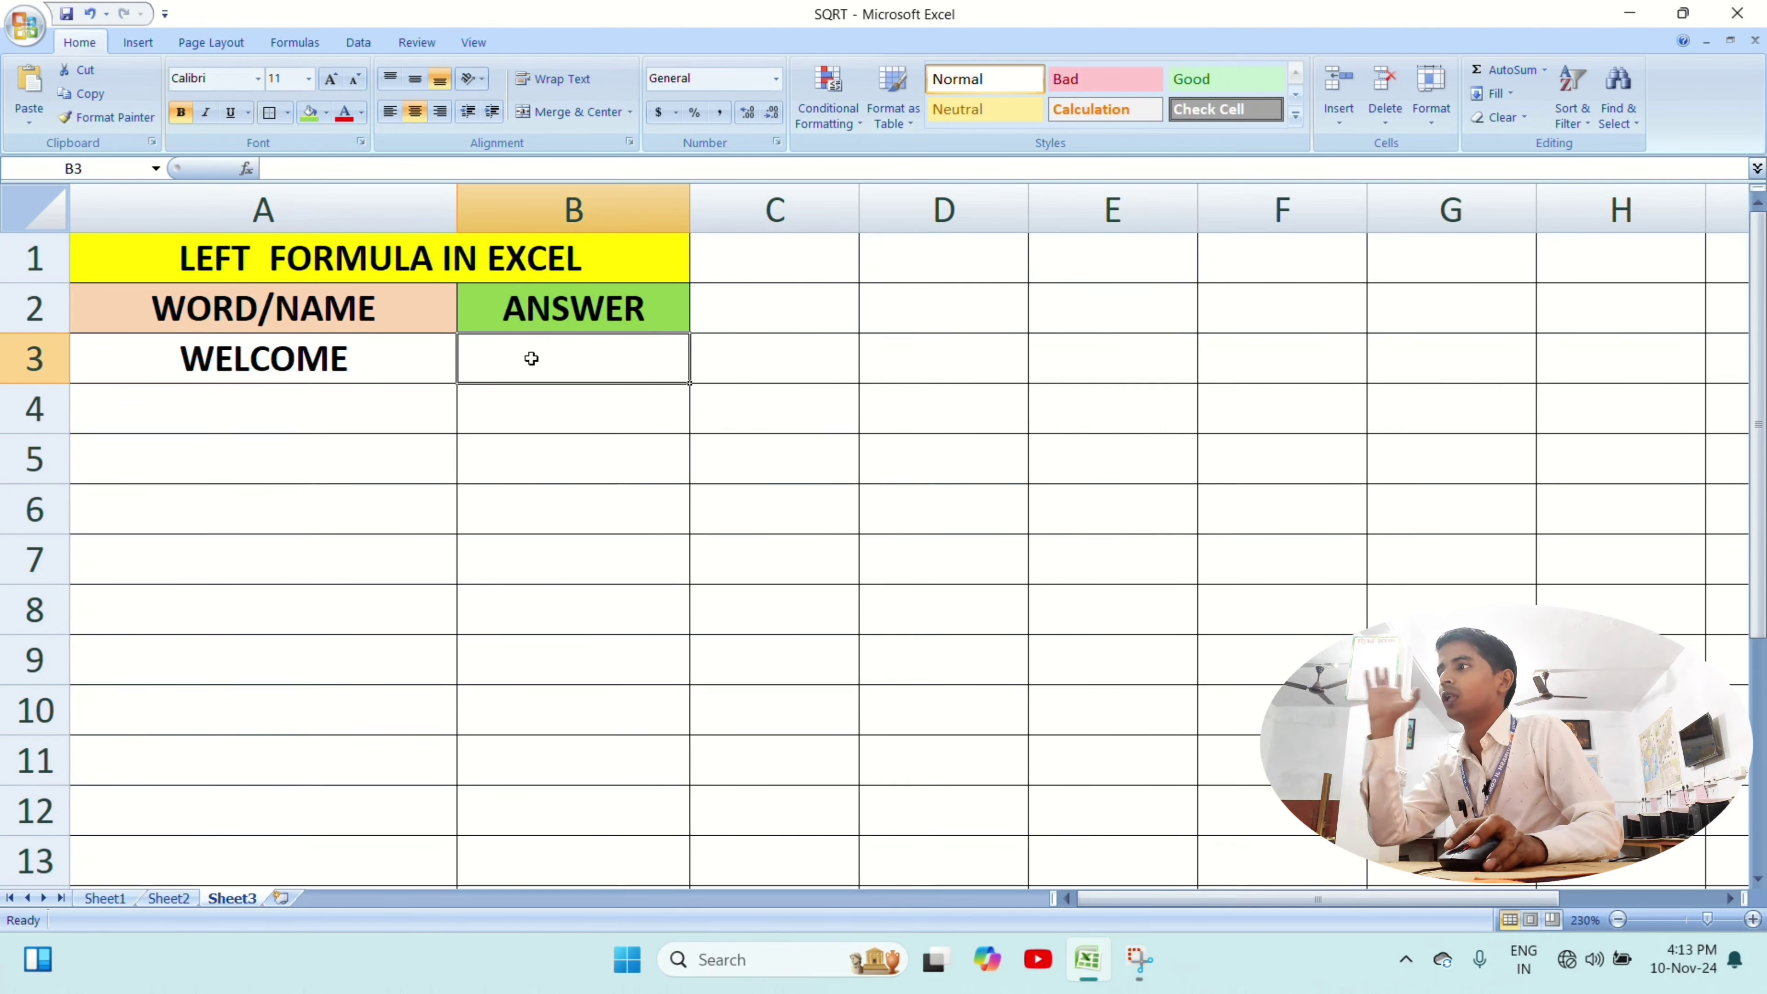
text(=)
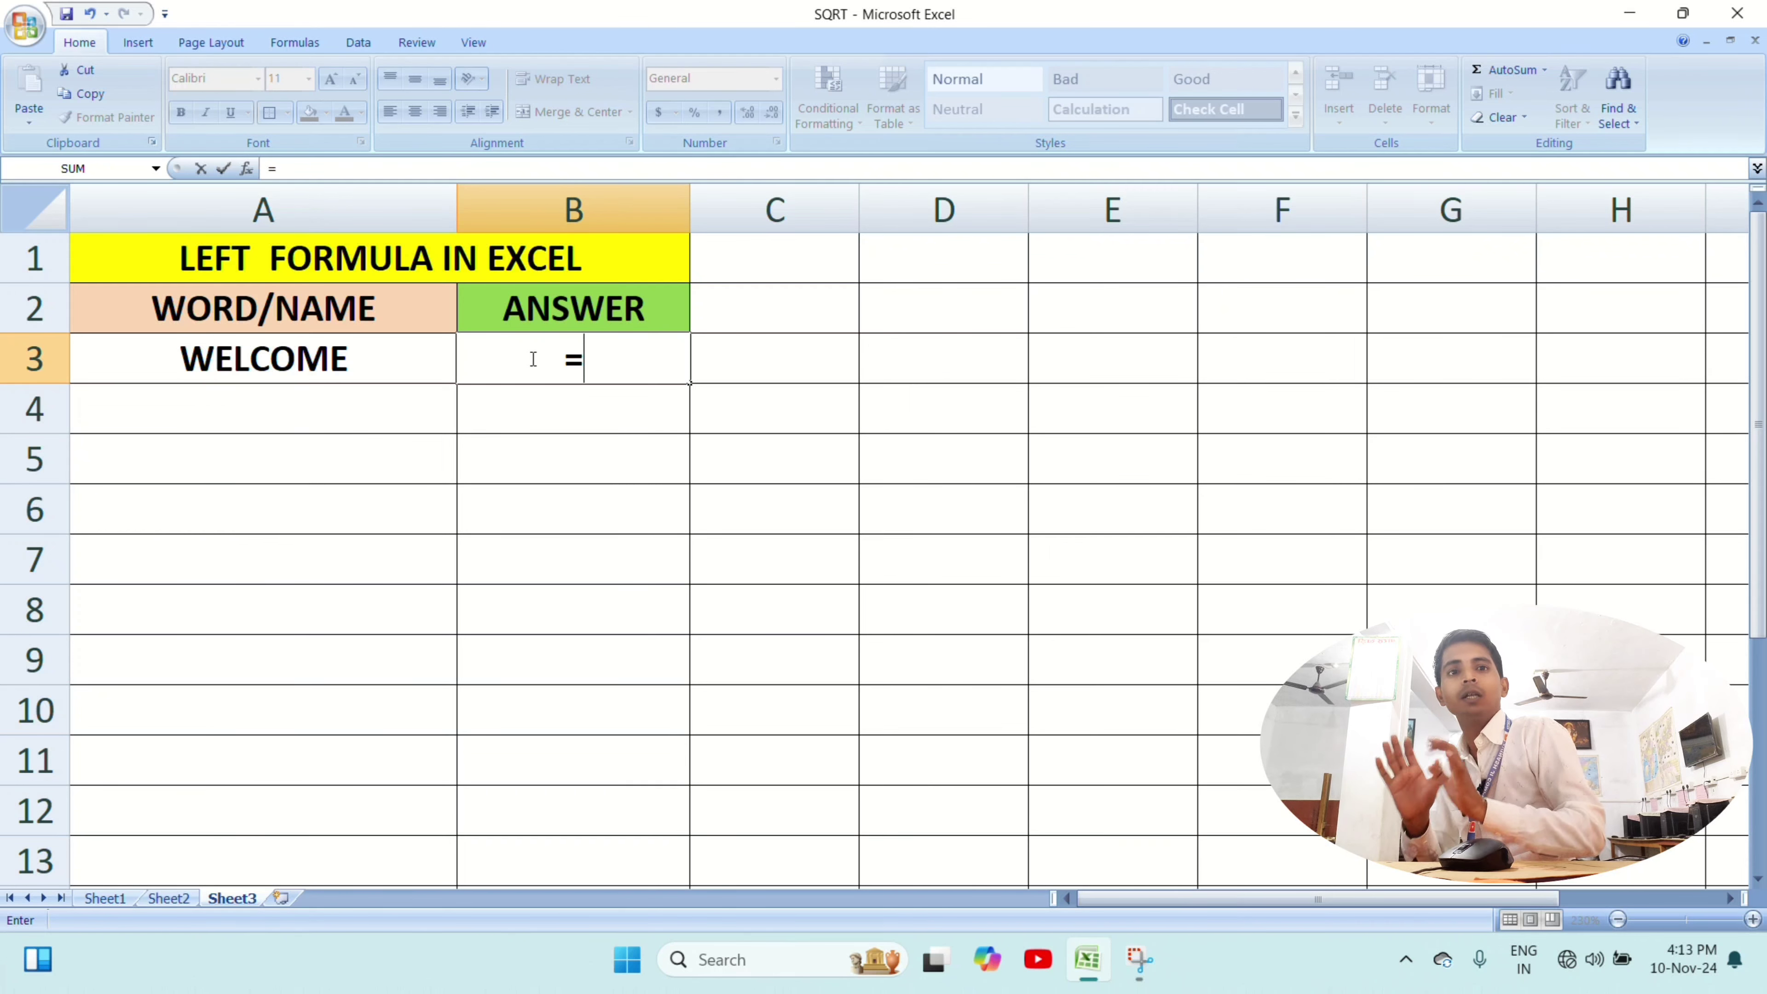
text(LE)
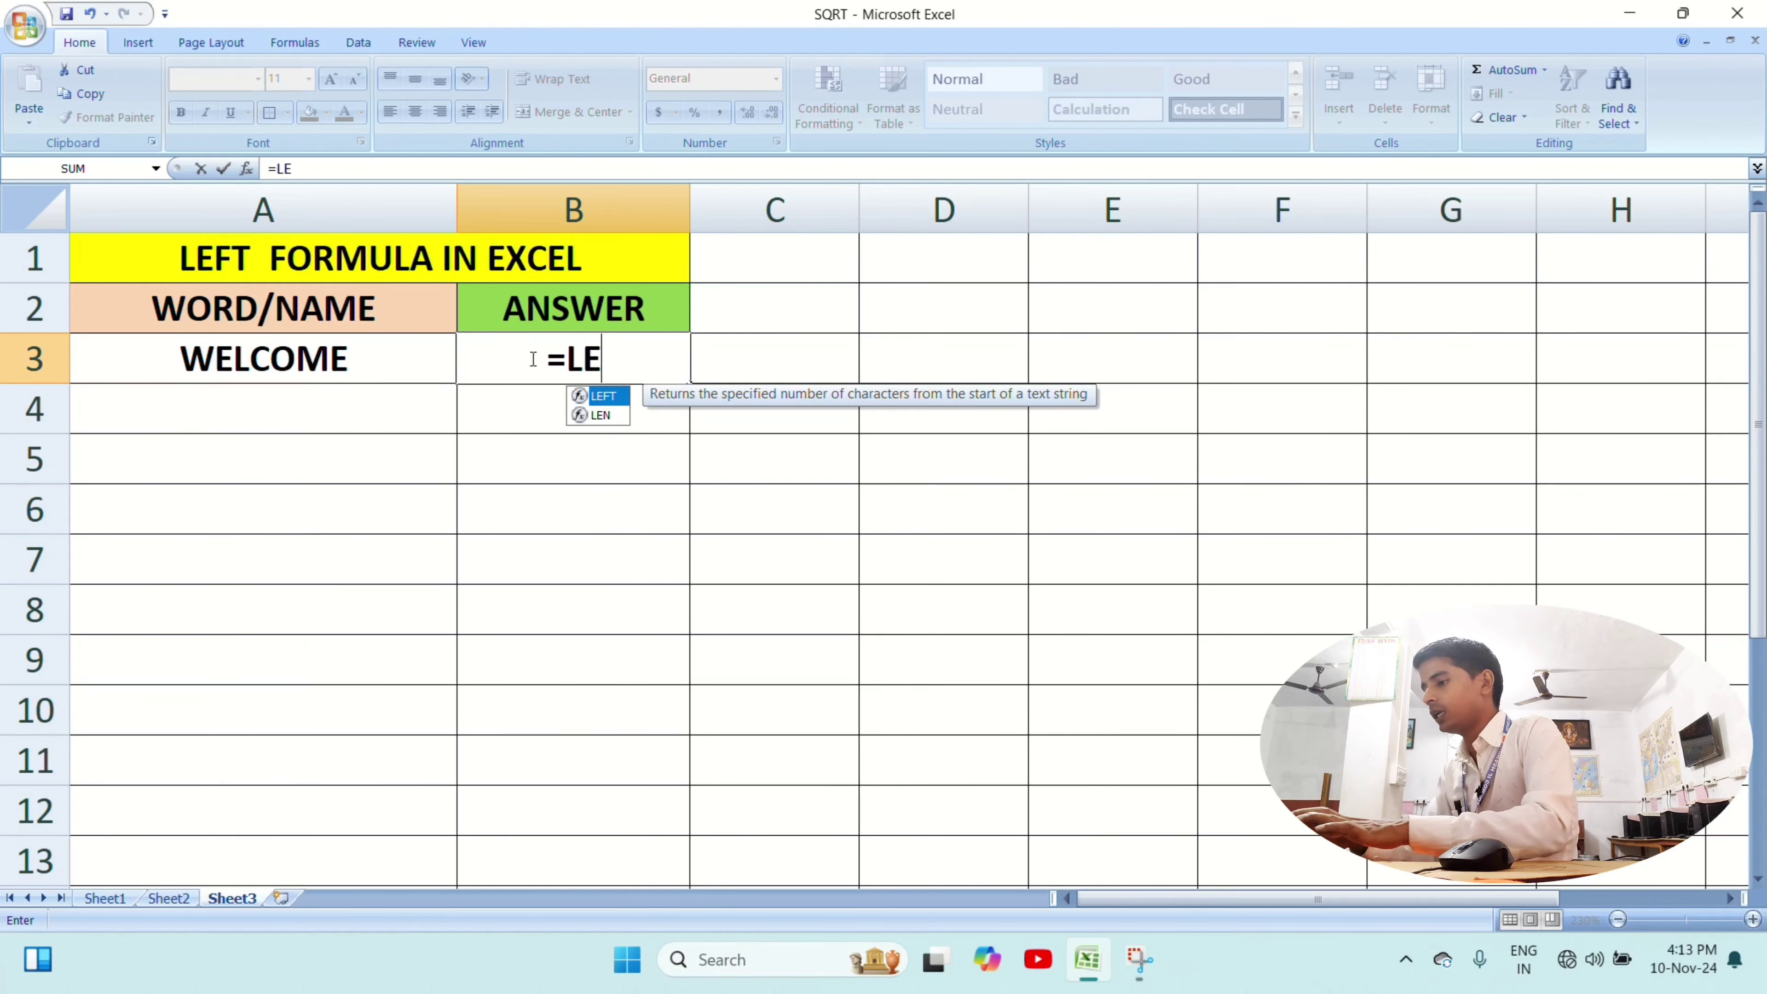
text(FT()
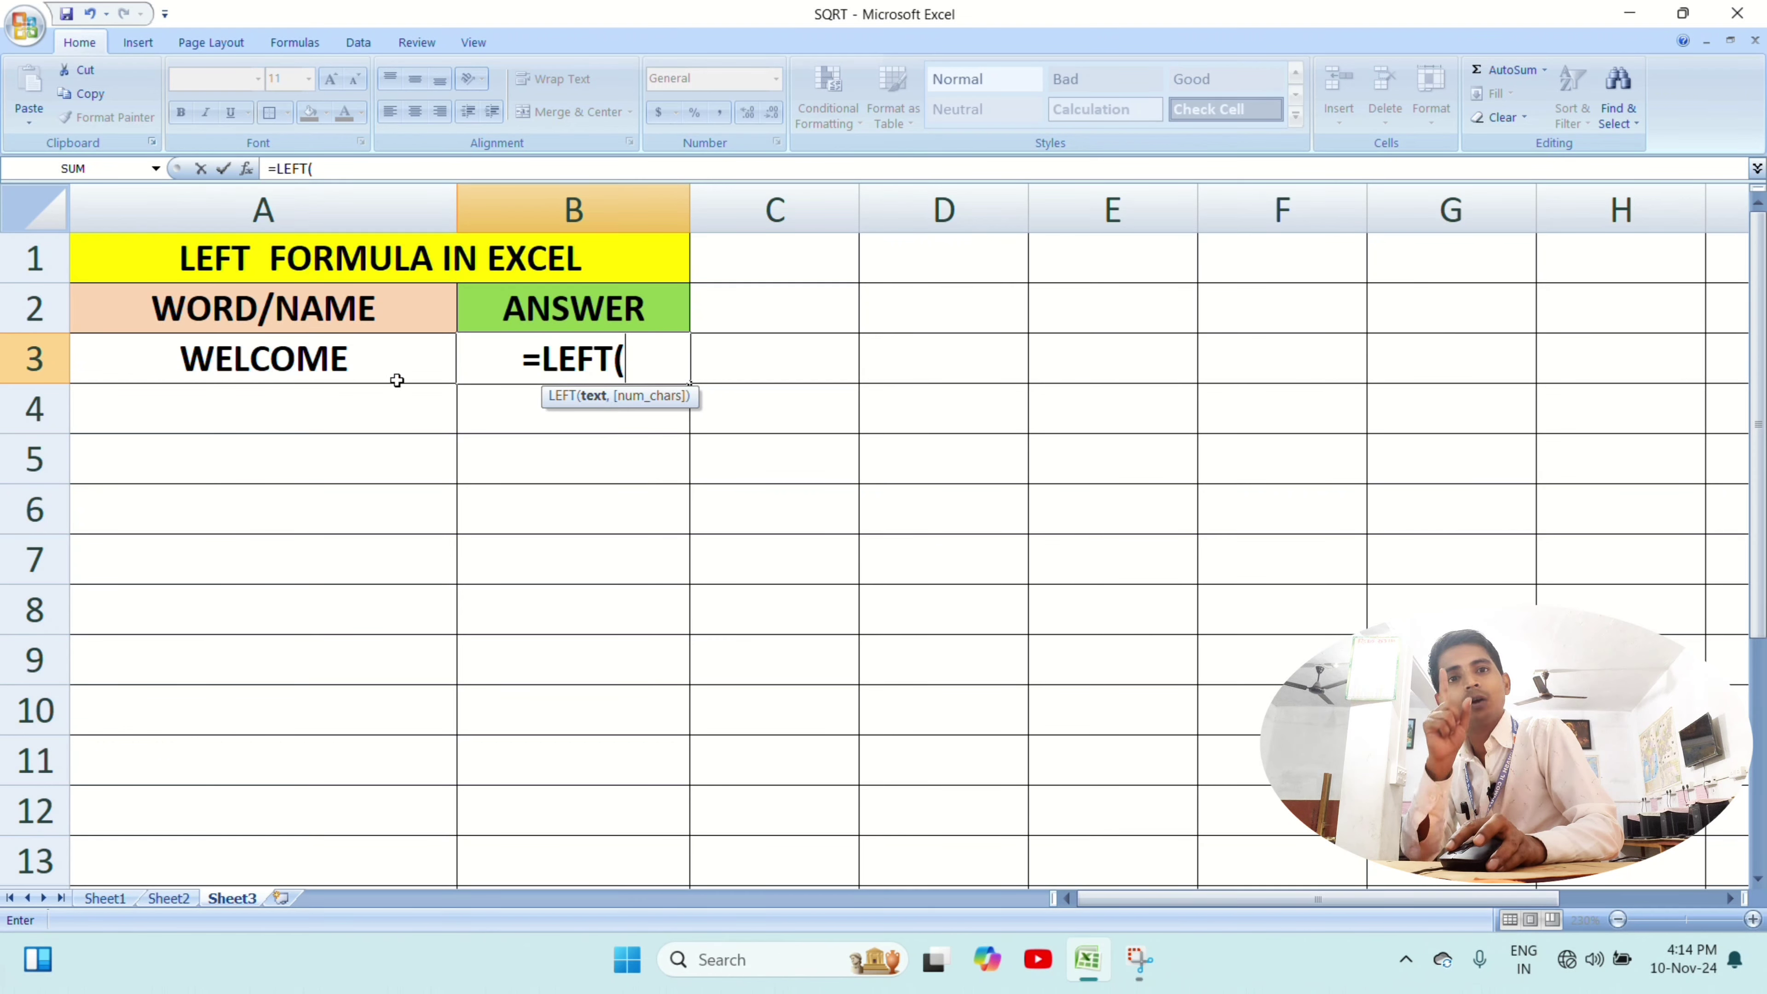
click(367, 366)
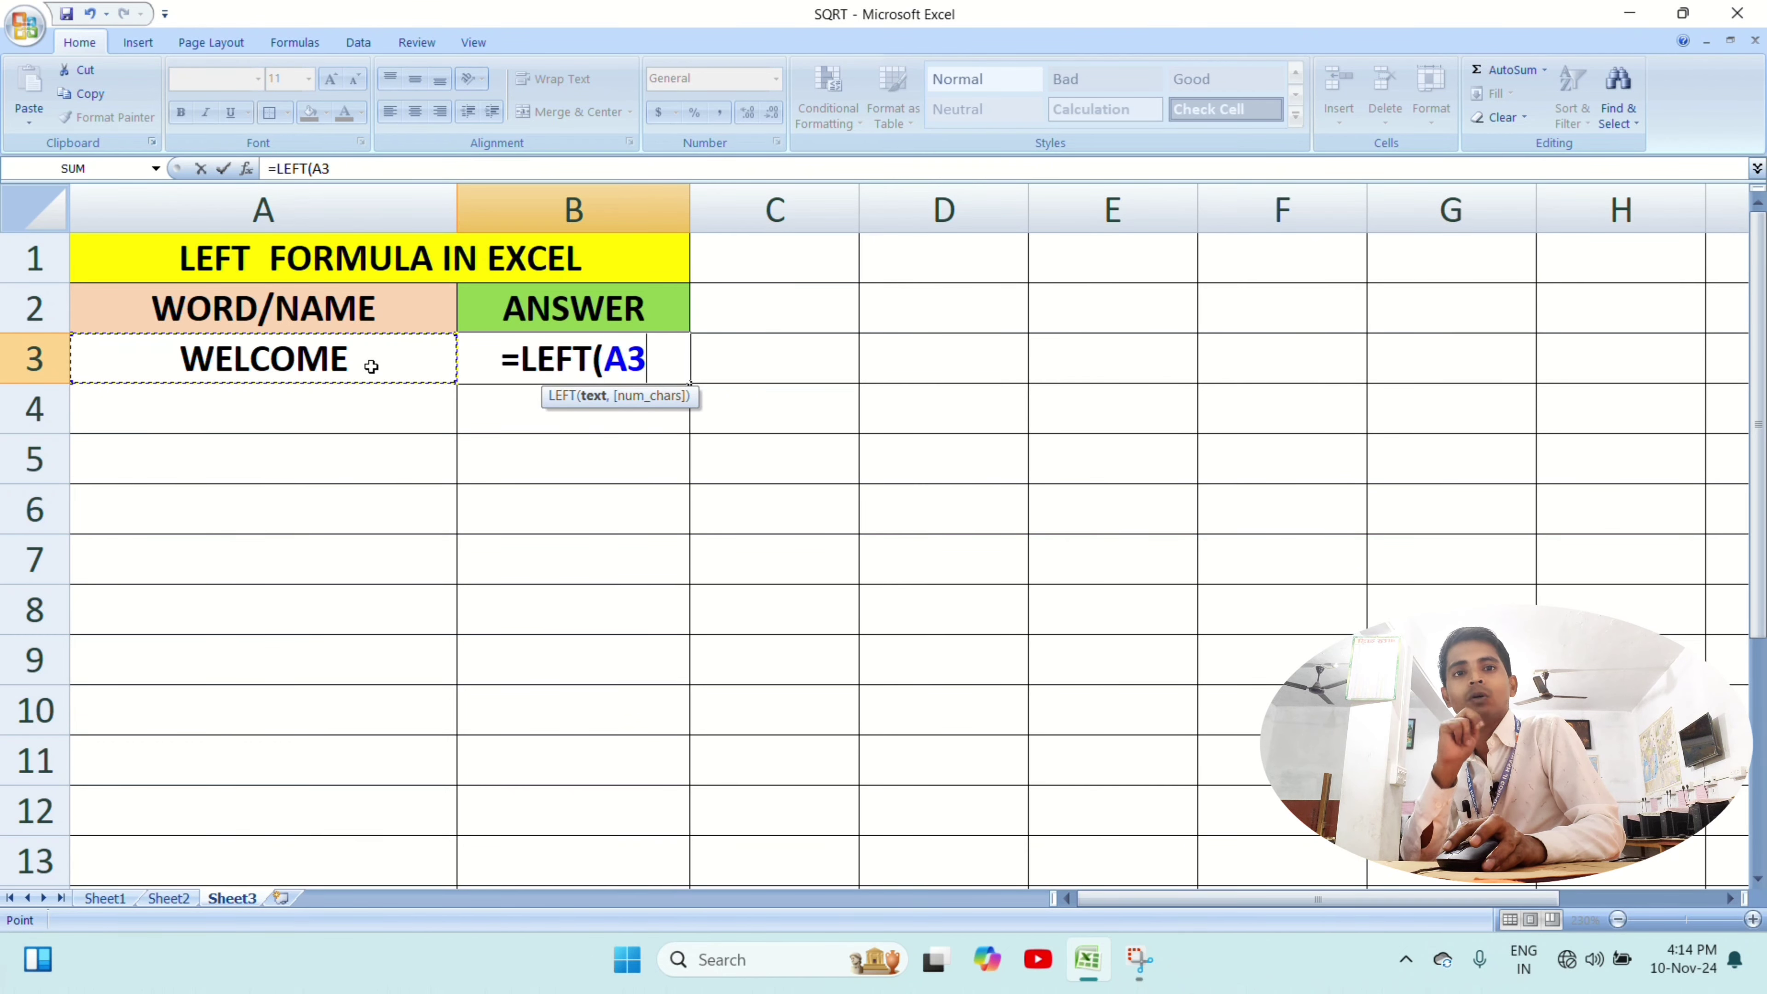
text(,2)
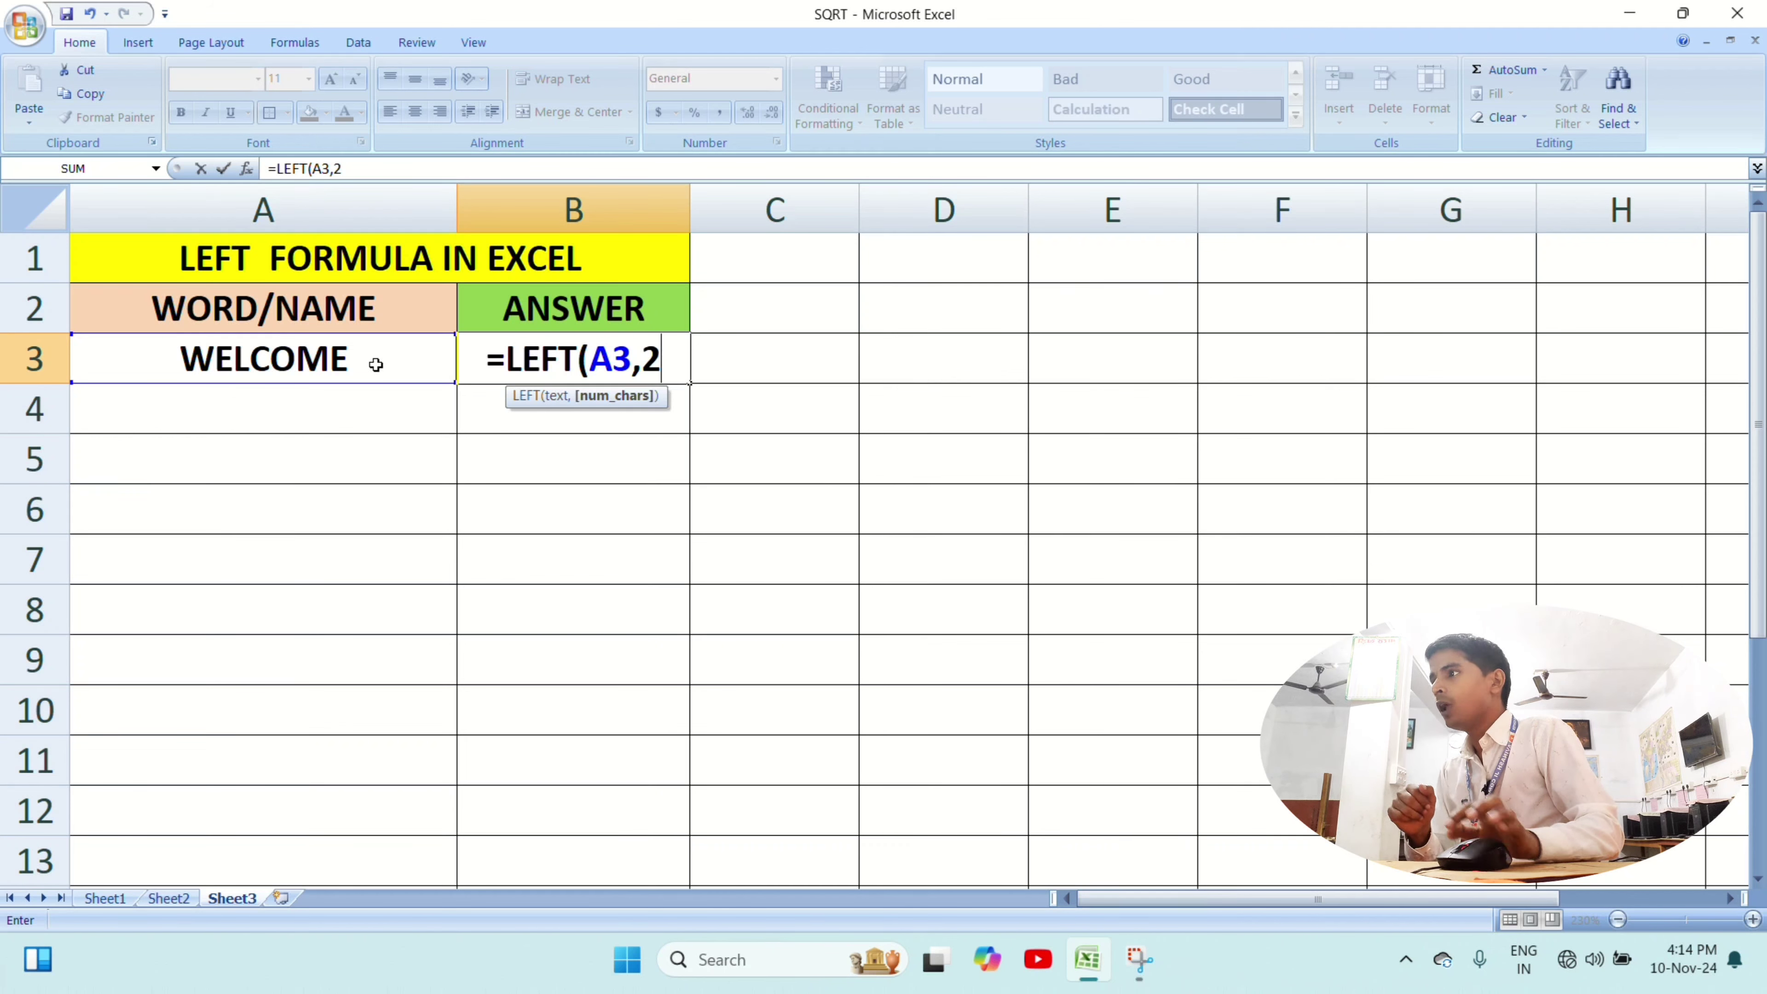
key(Return)
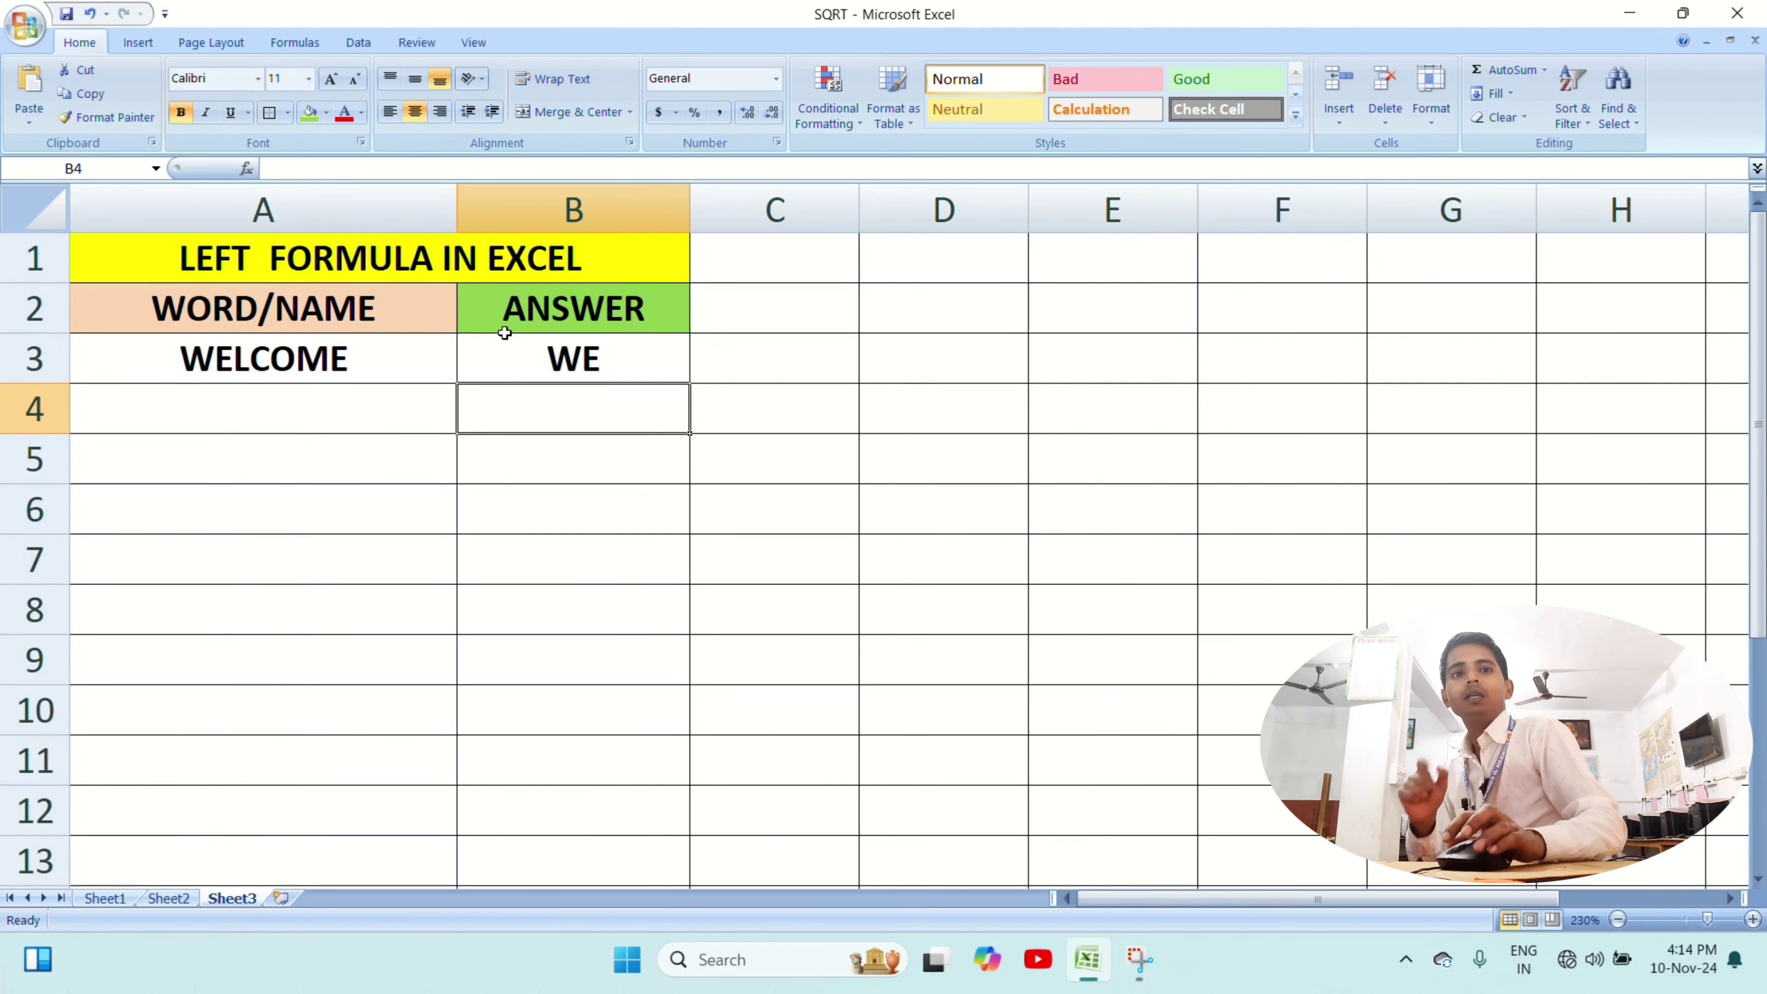
click(547, 354)
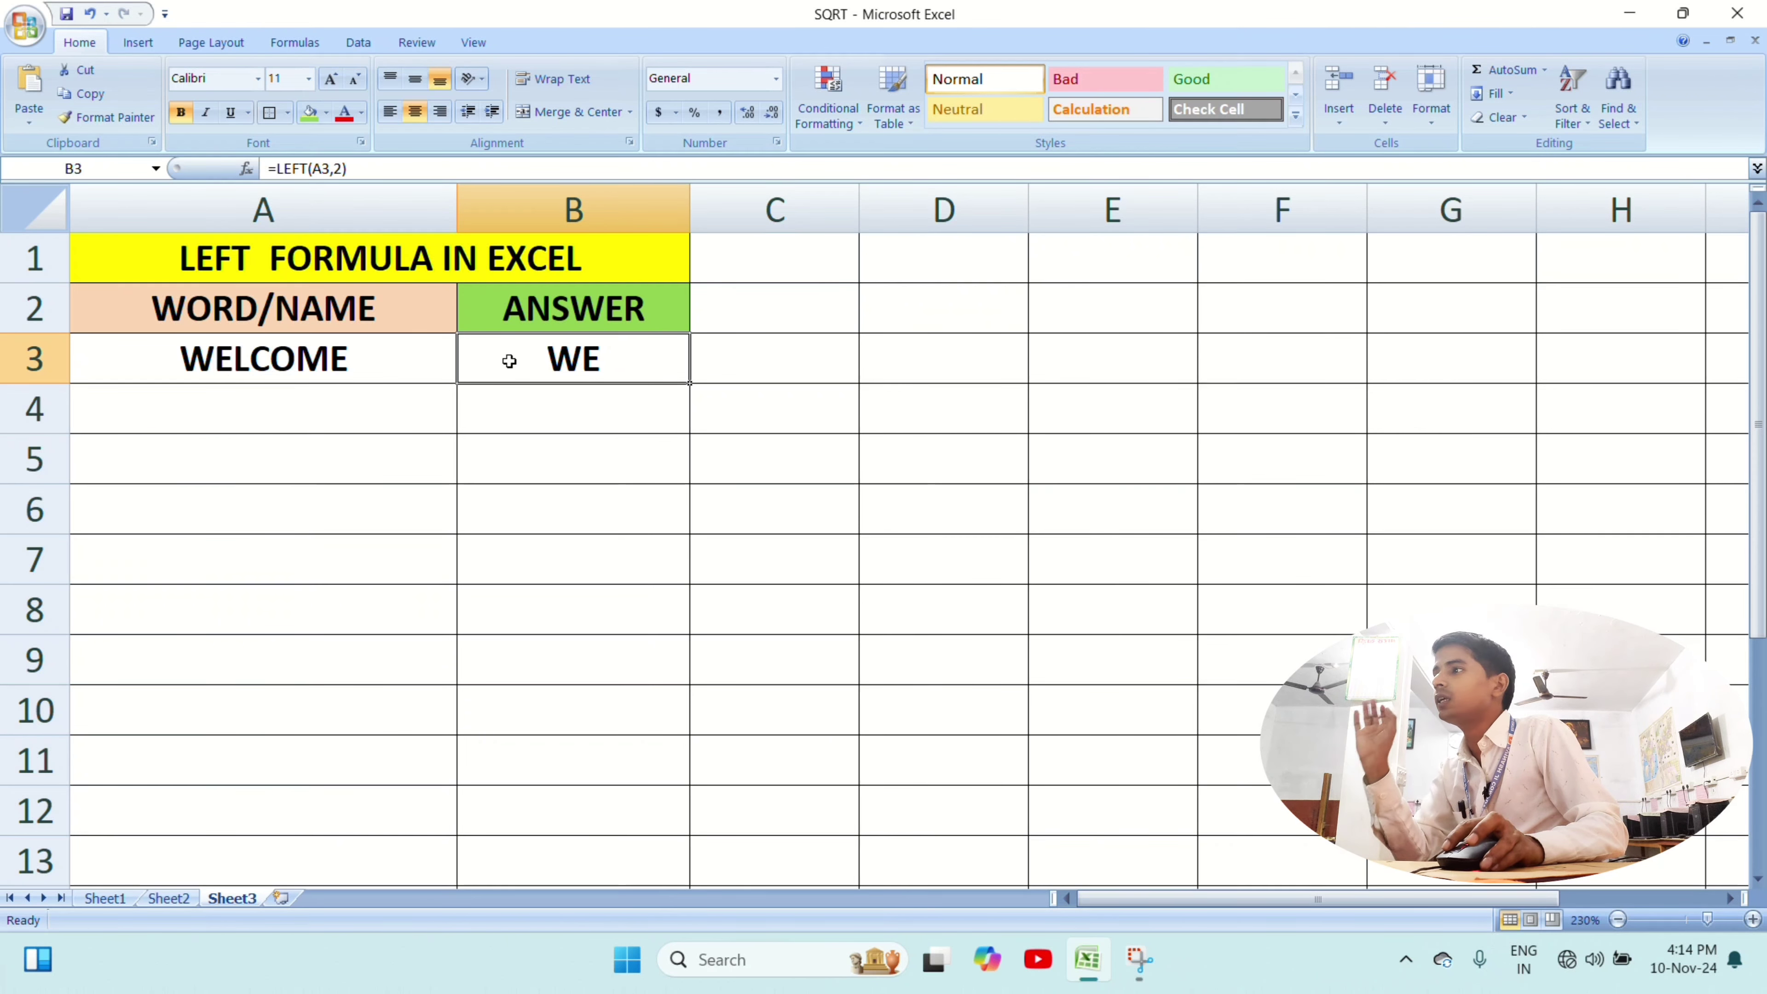
click(359, 415)
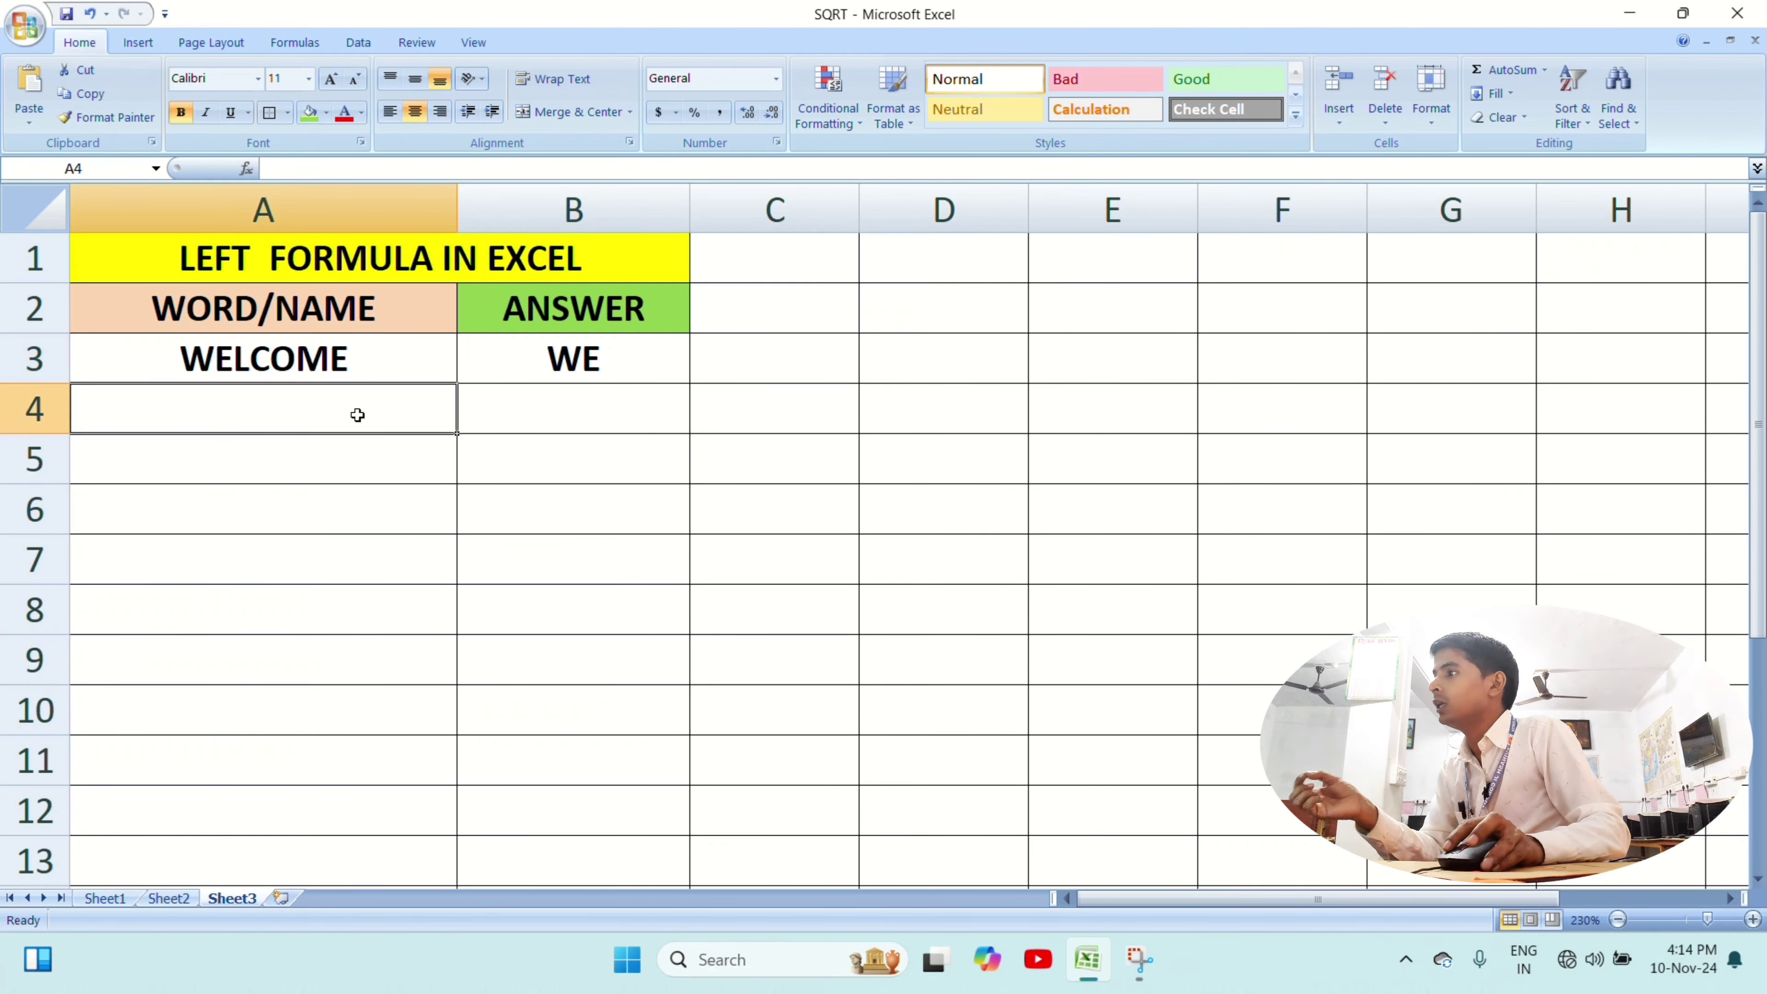
click(480, 362)
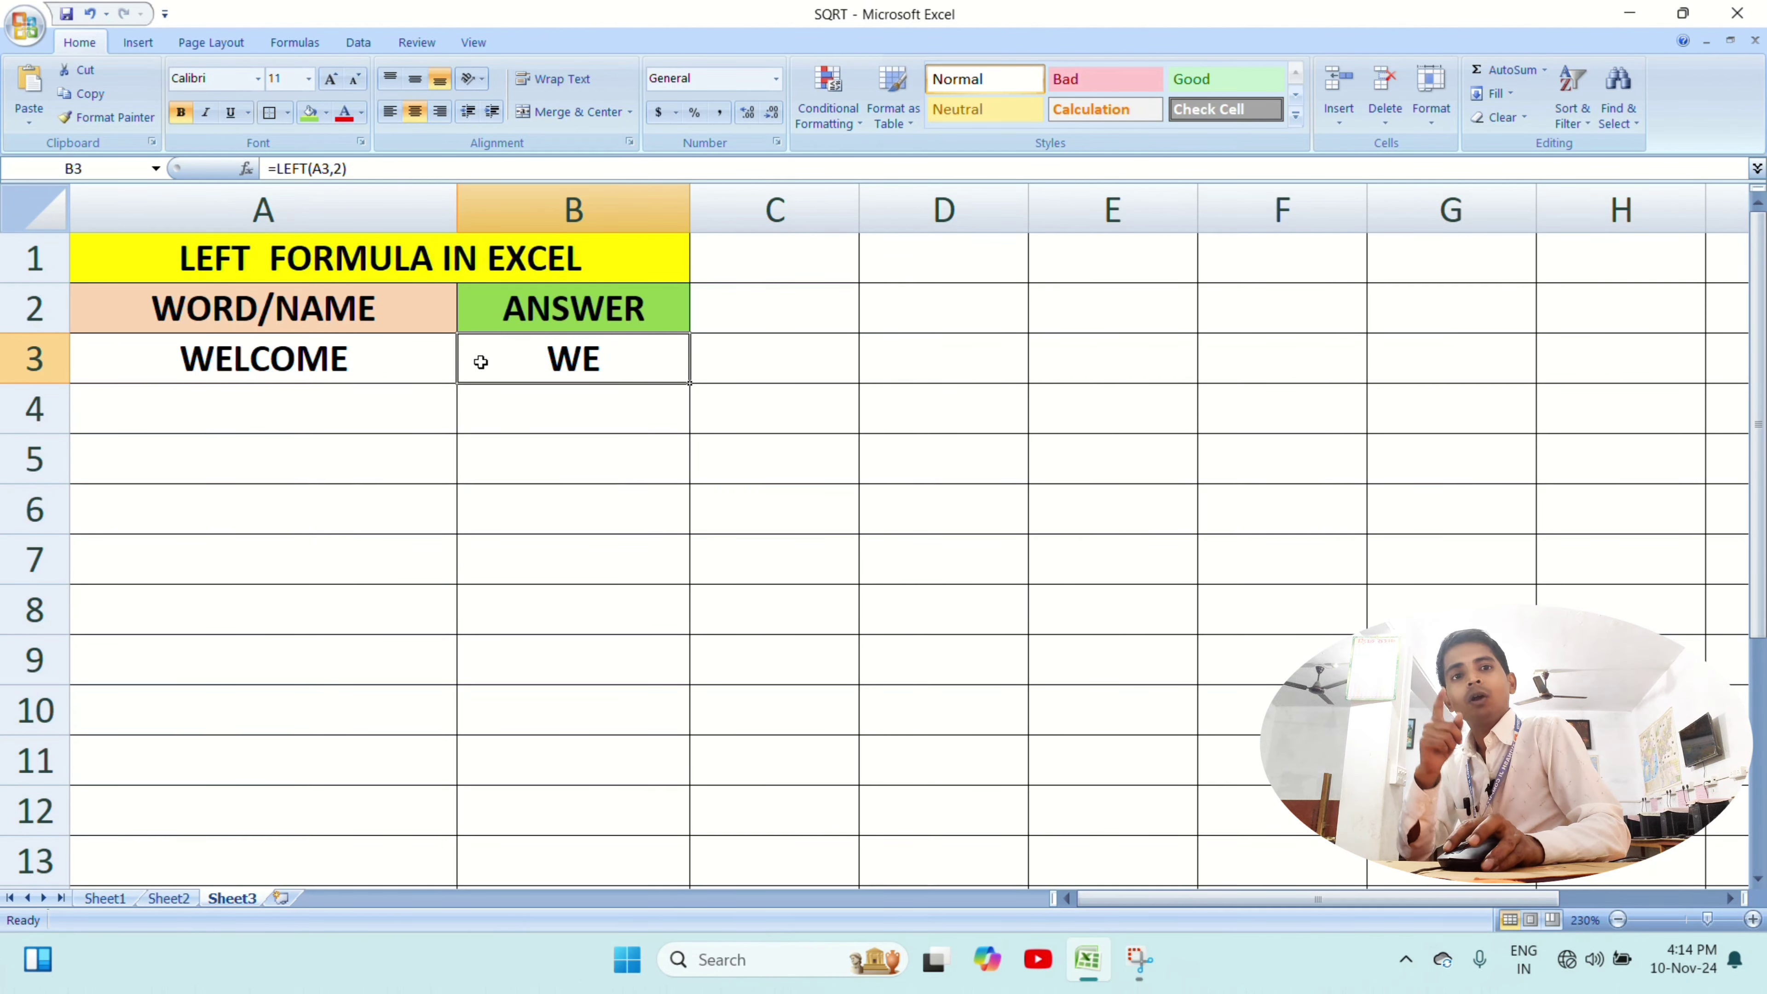
click(398, 352)
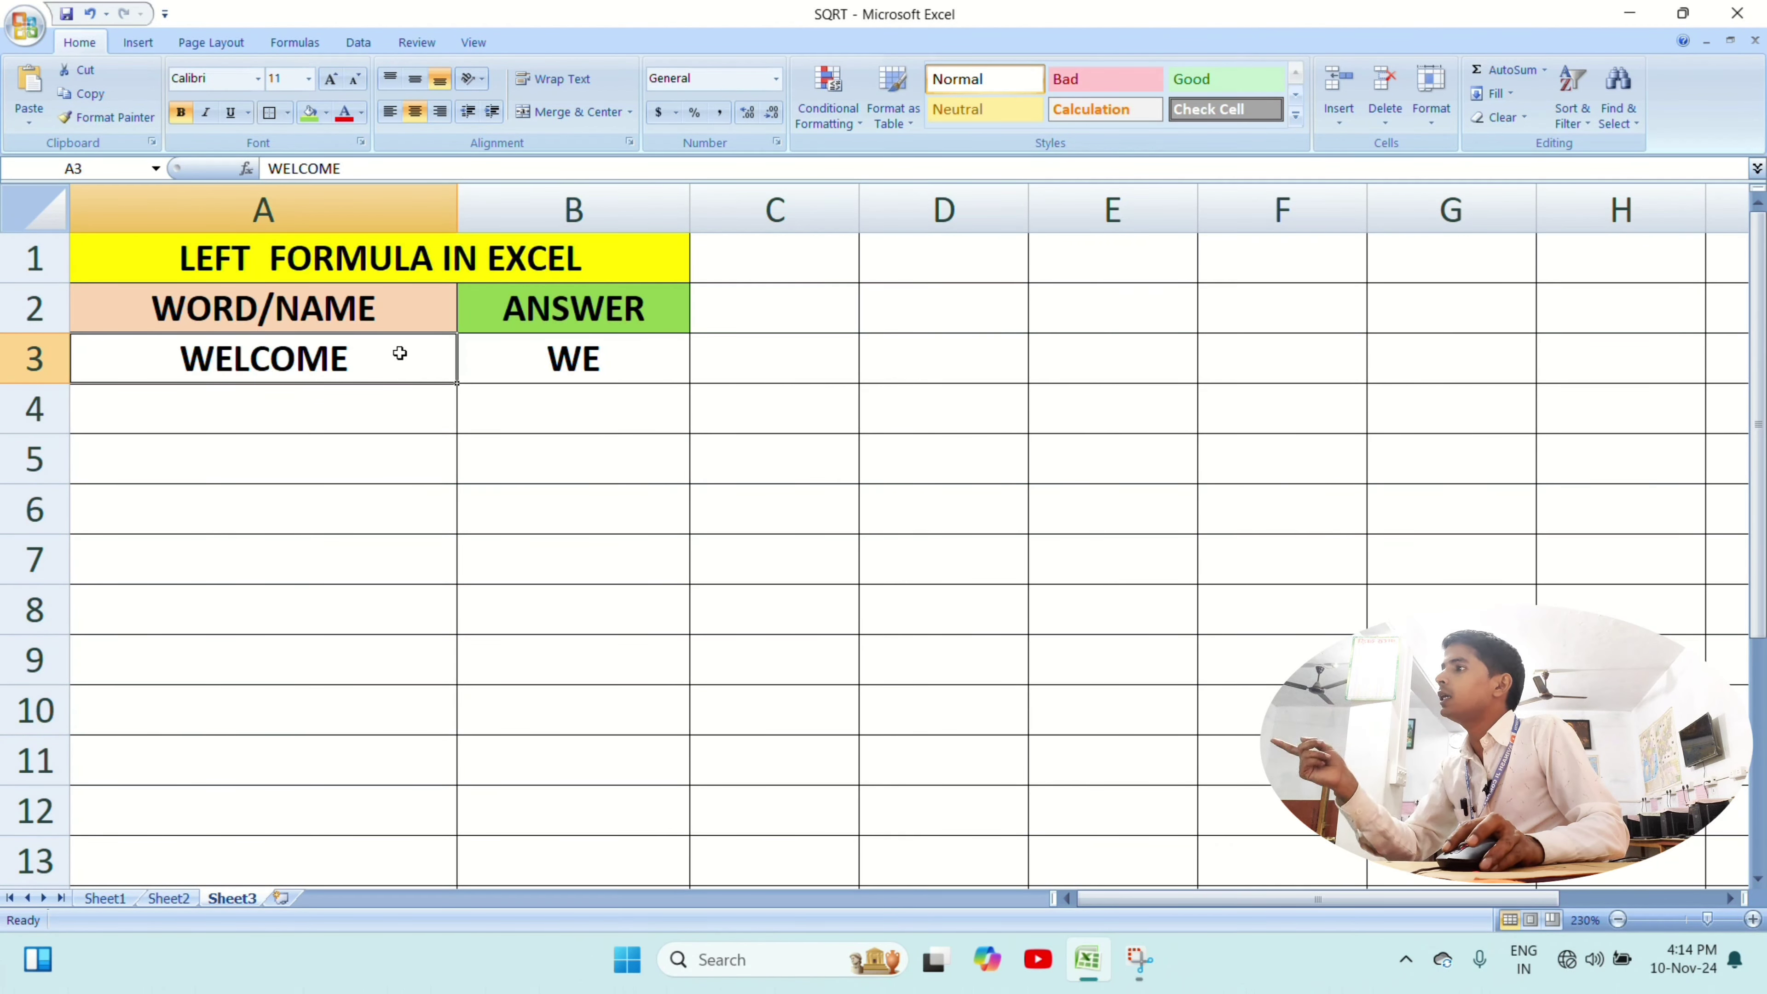
click(529, 368)
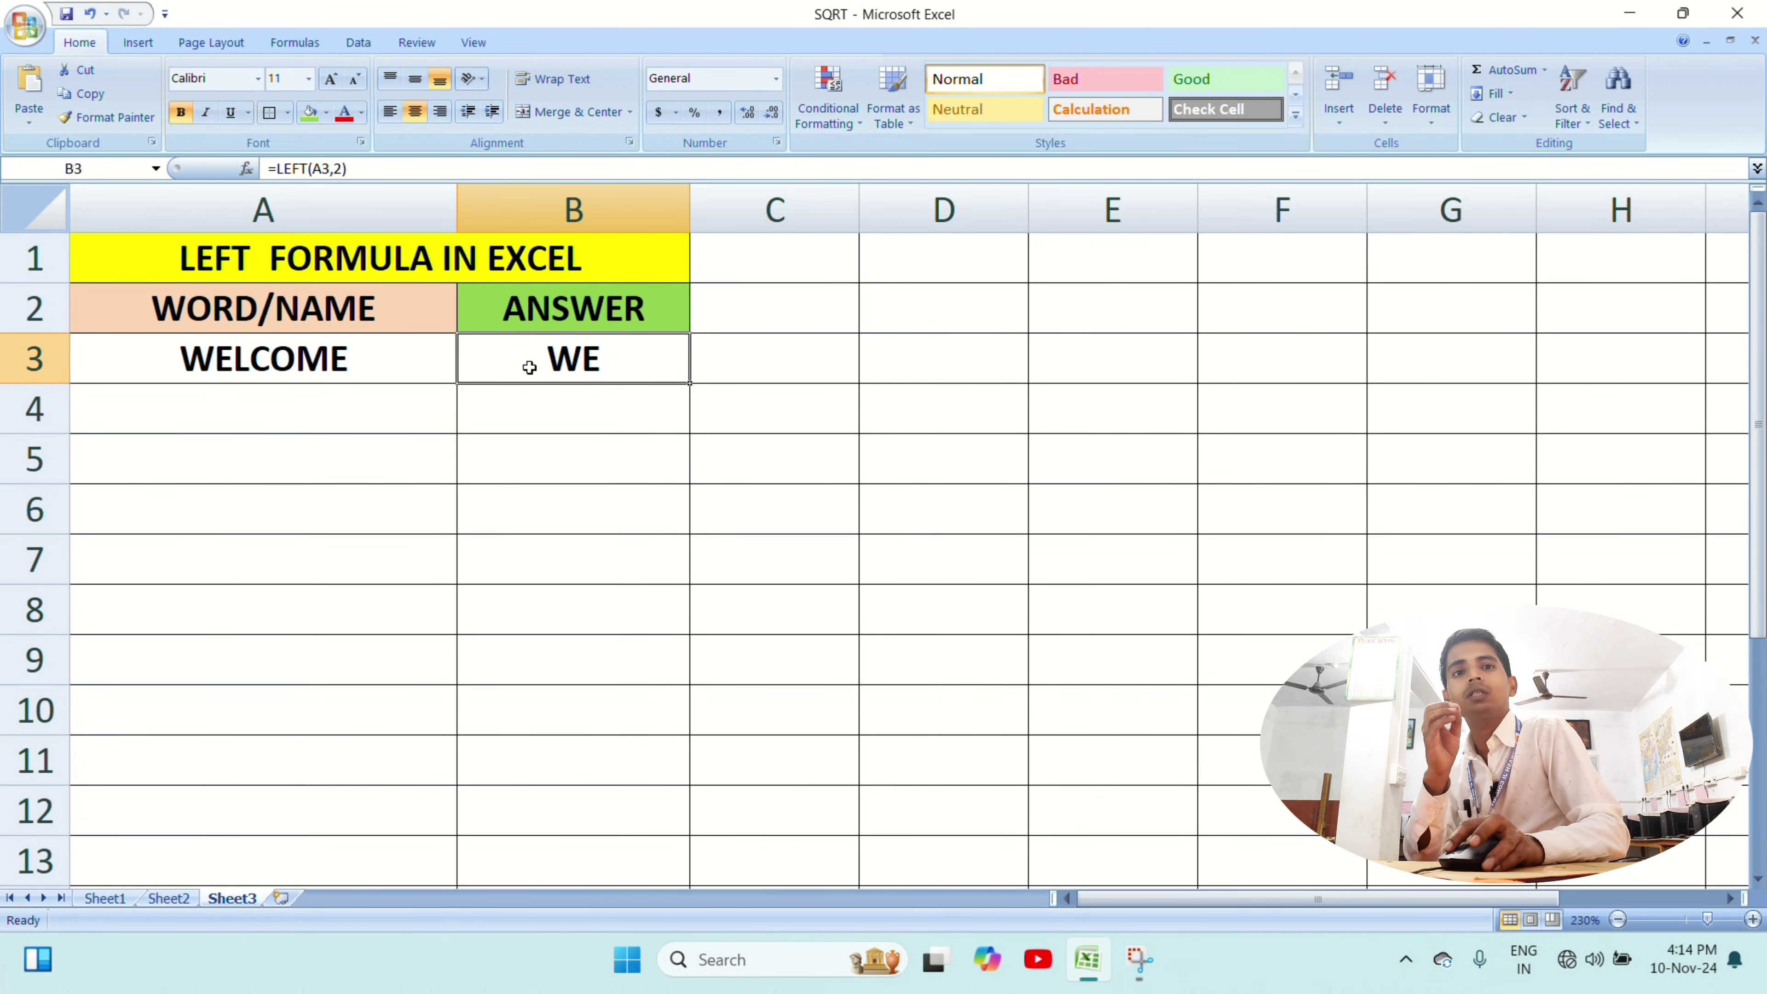
Fill A4:A10 with sample entries, using YOUR in A5, COME in A6 and first names in the other cells.
click(379, 410)
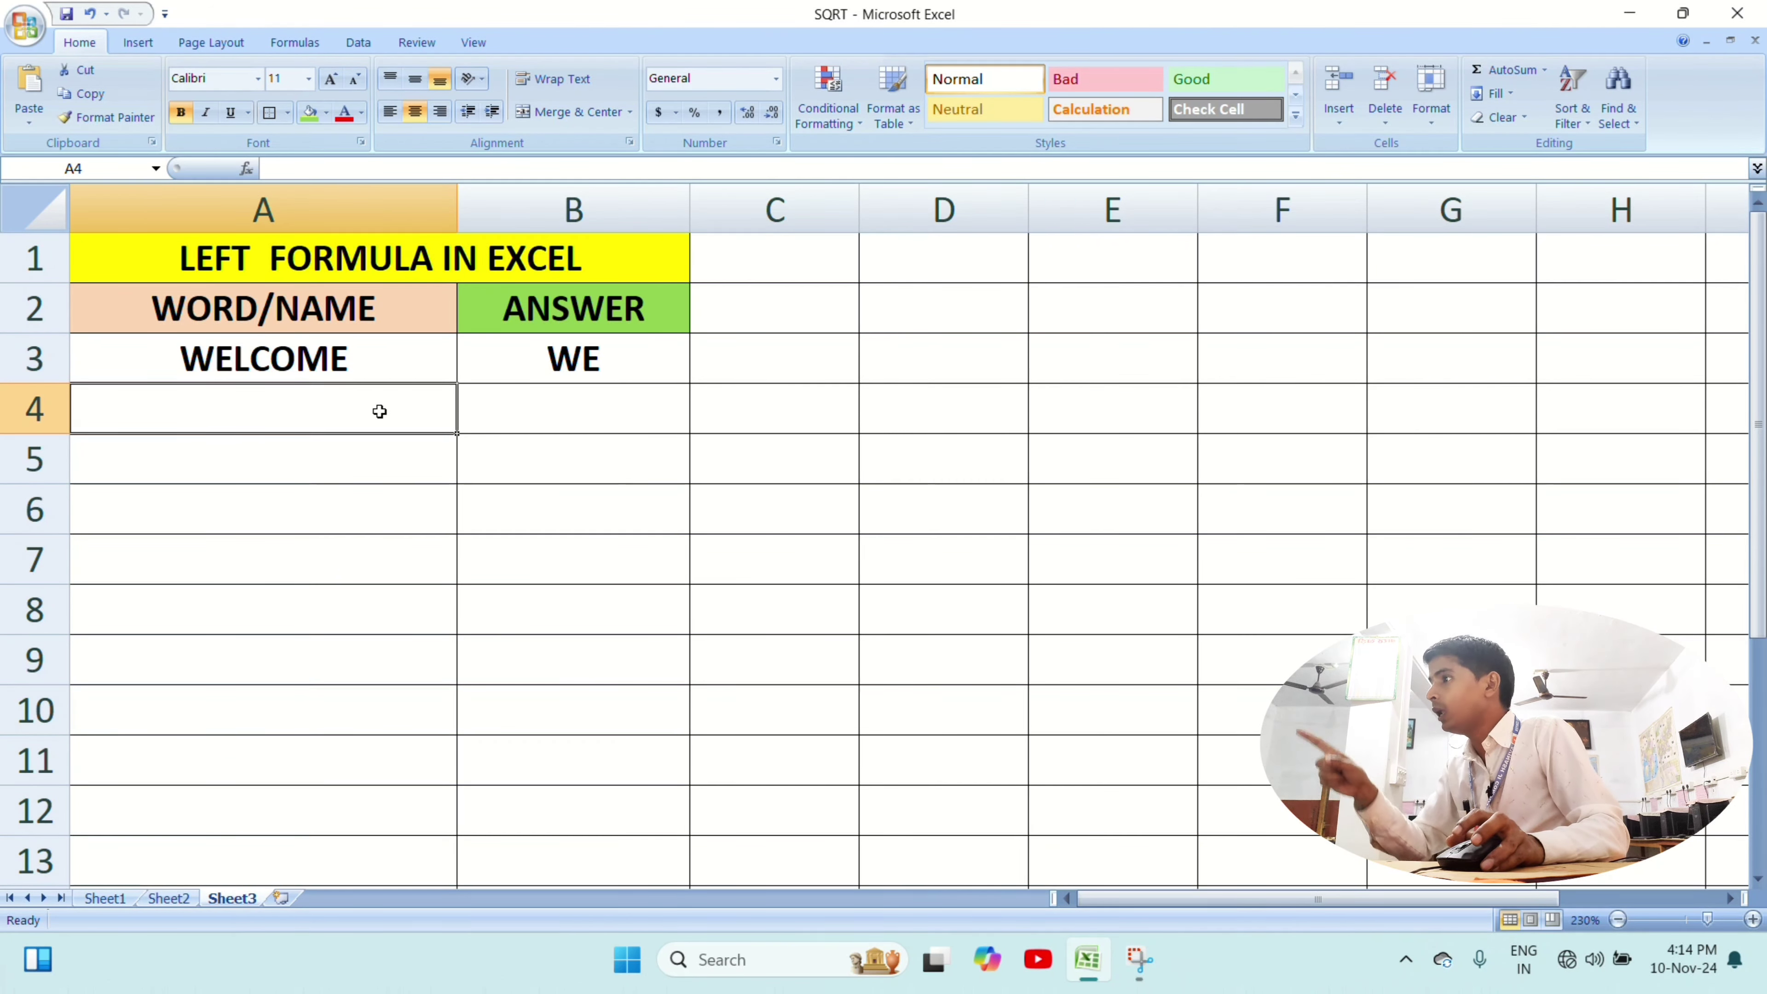
text(SHIVAM)
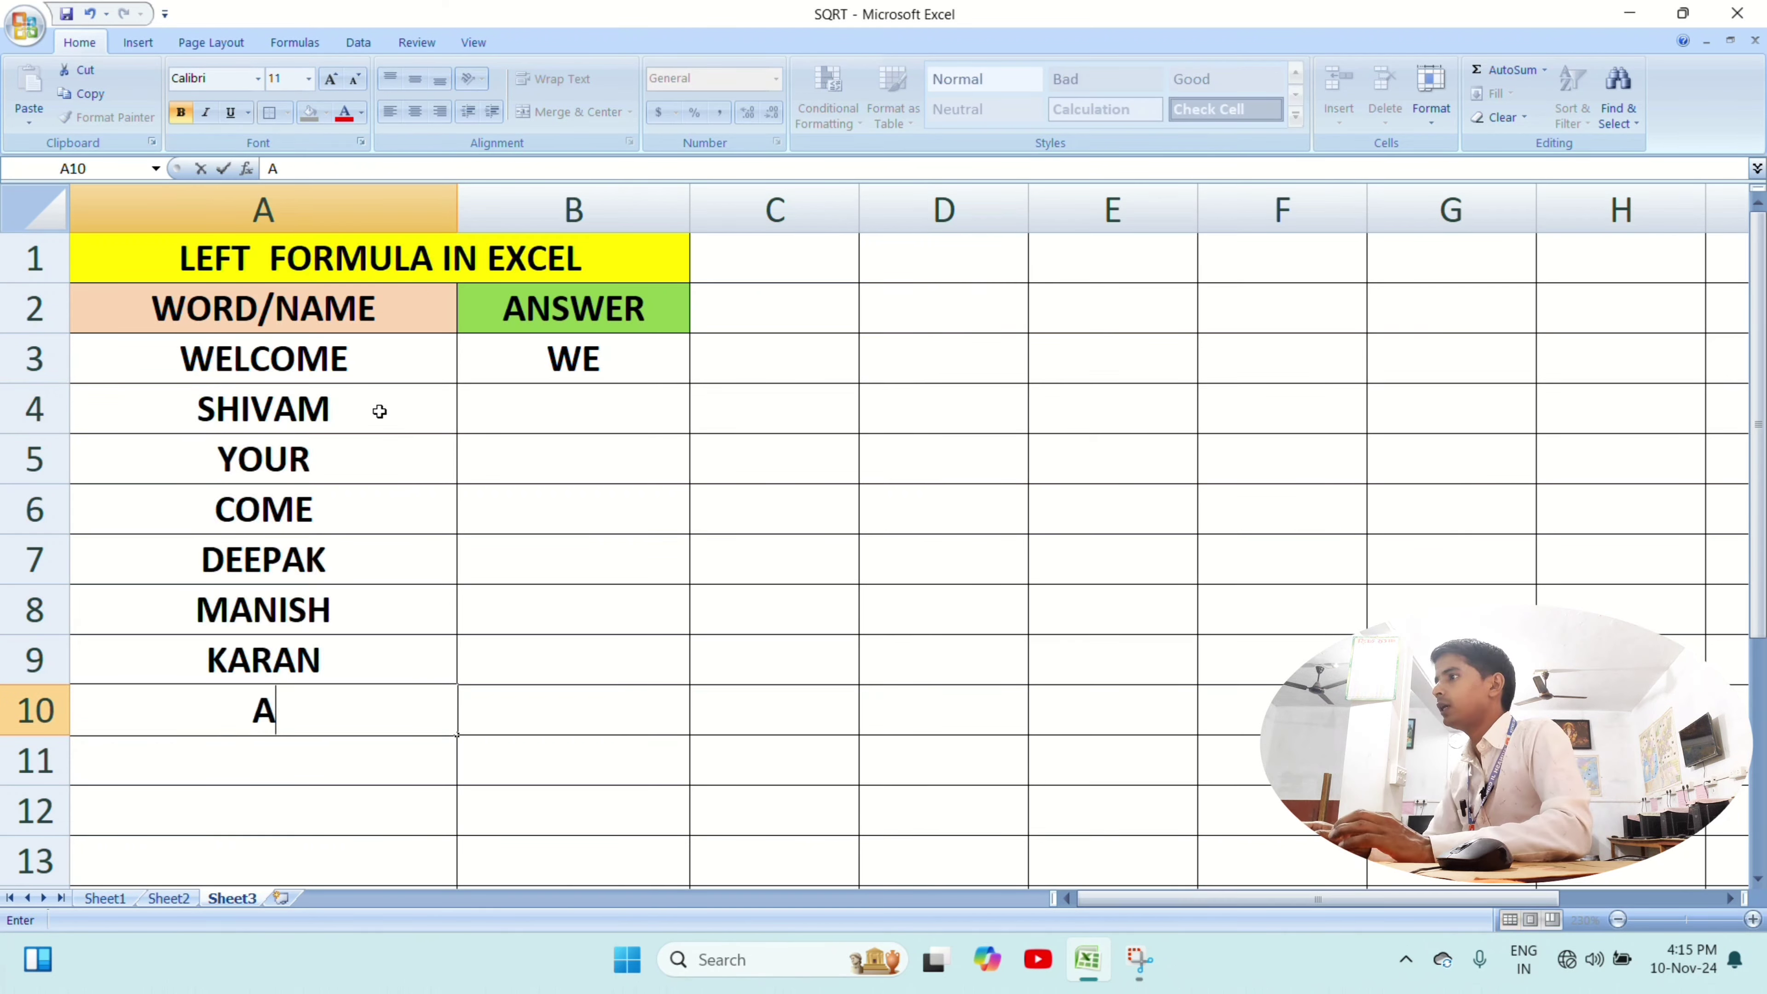
text(JAY)
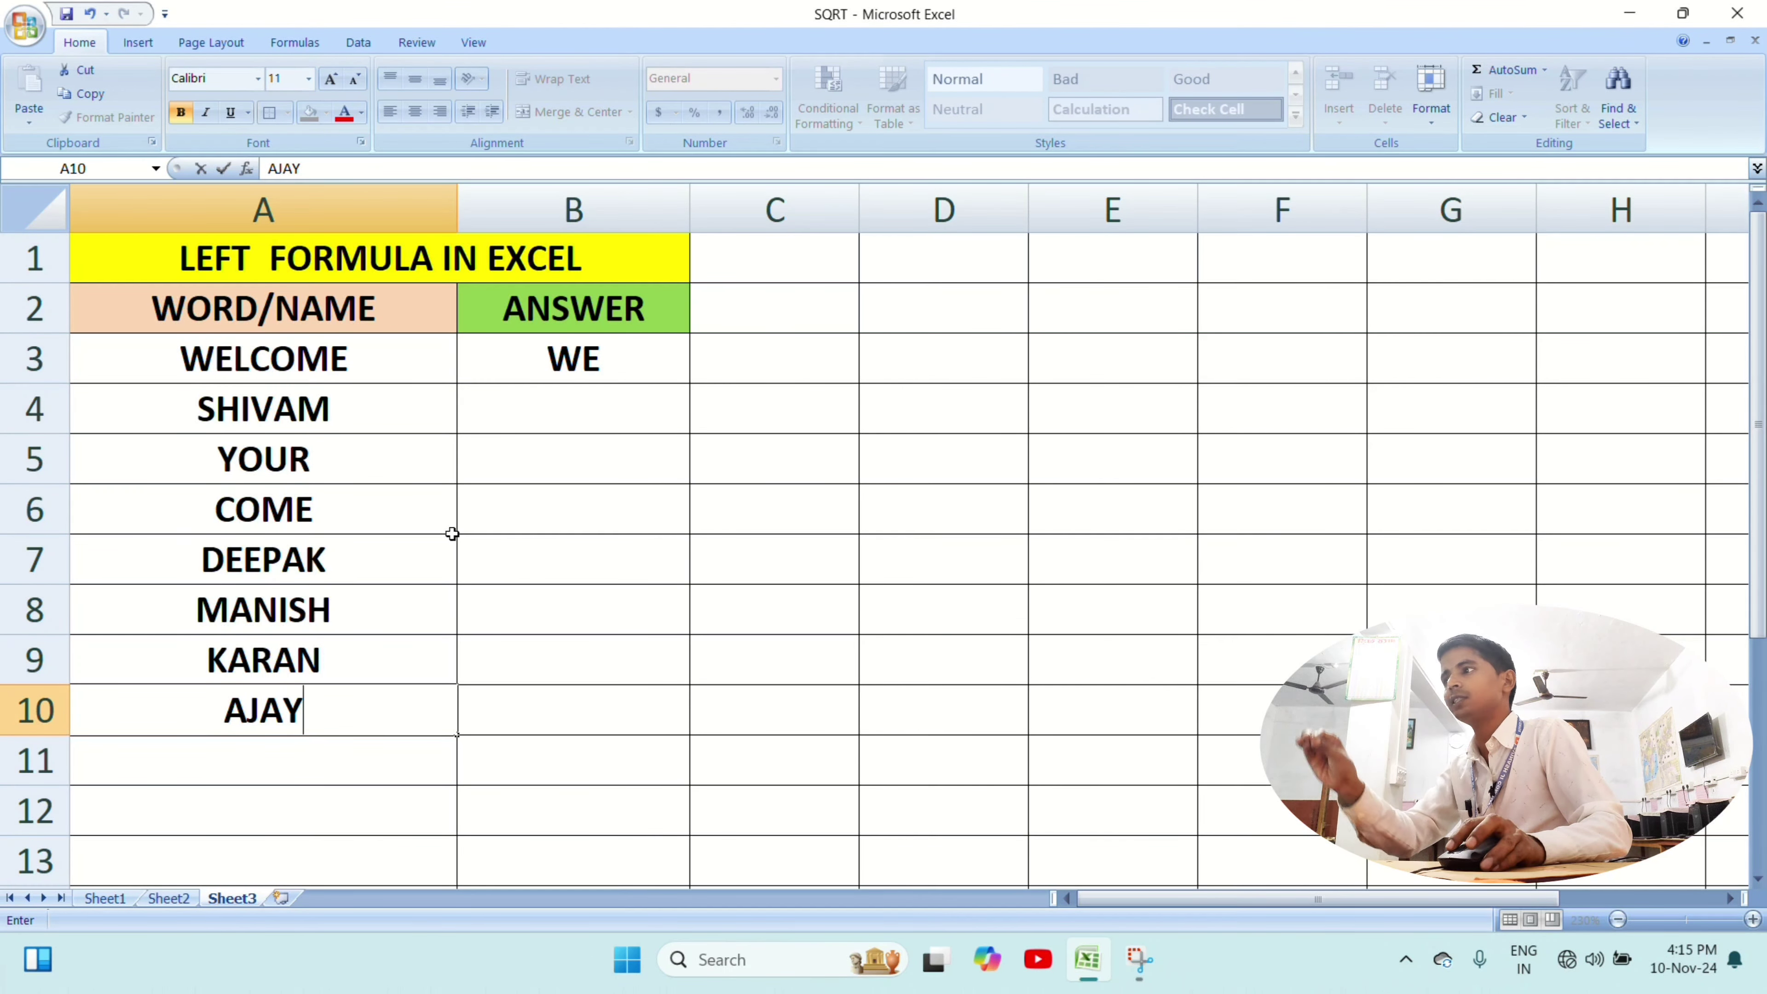
Copy the LEFT formula from B3 down through B10 and shade B3:B10 dark orange.
click(525, 356)
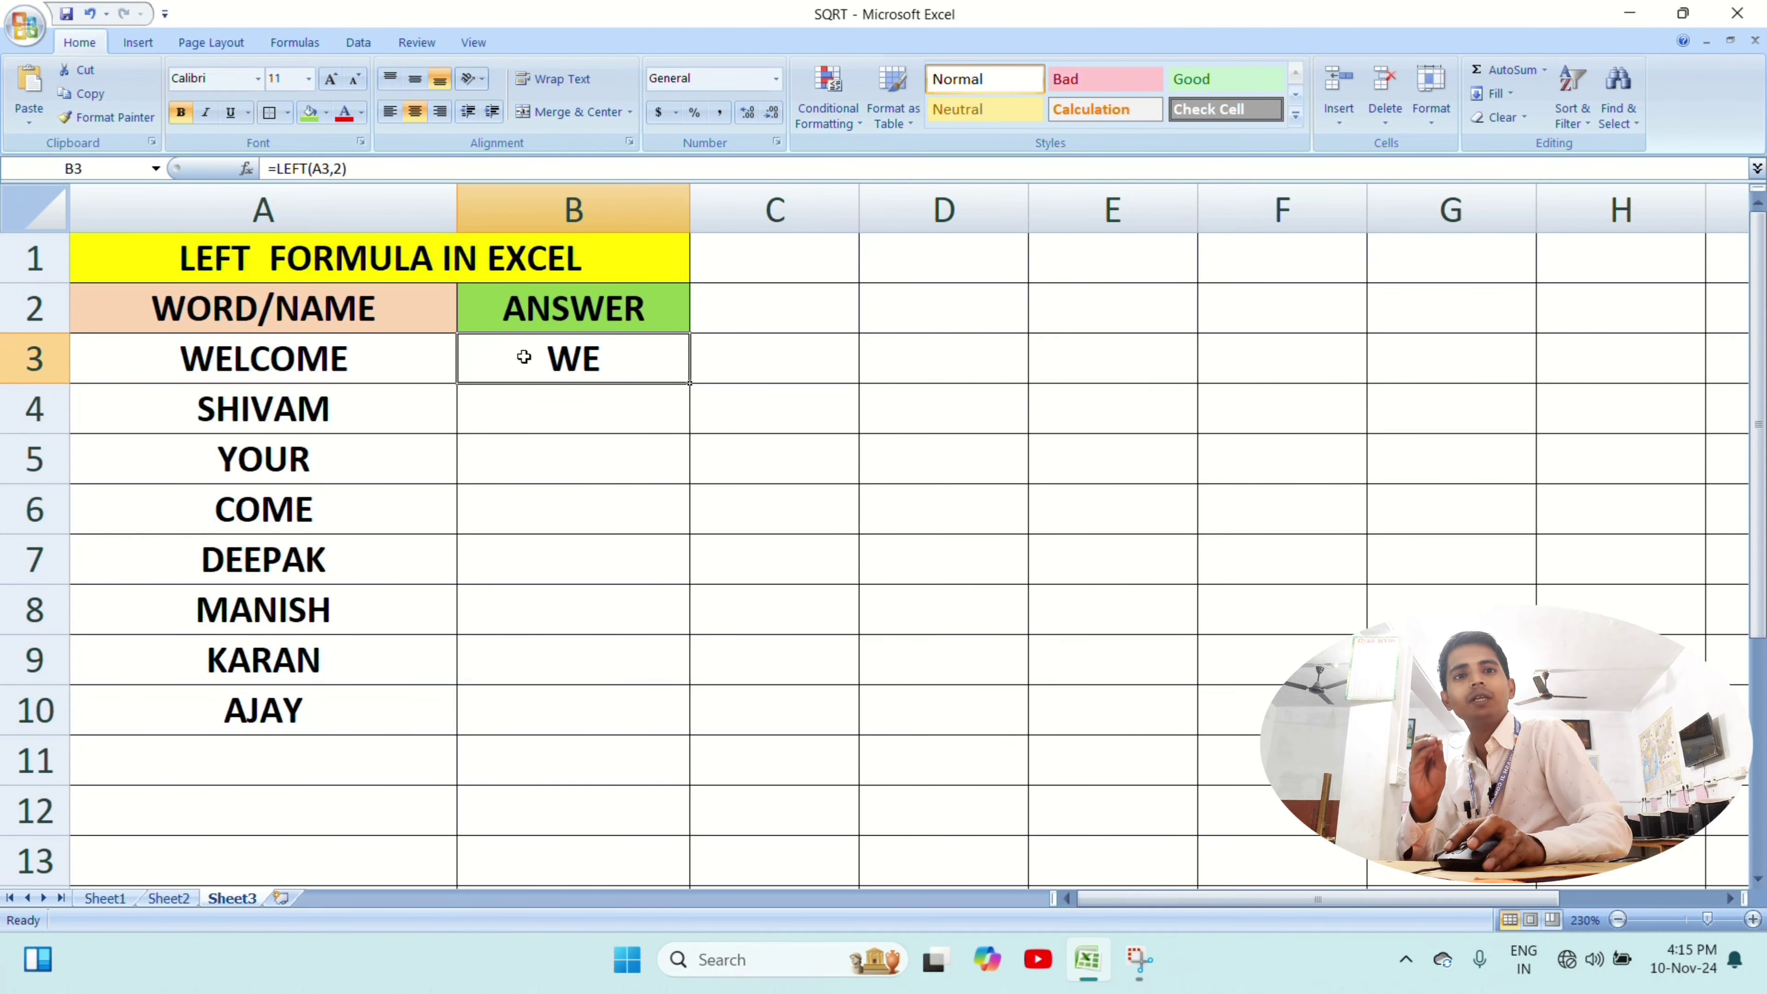
drag(690, 381, 699, 714)
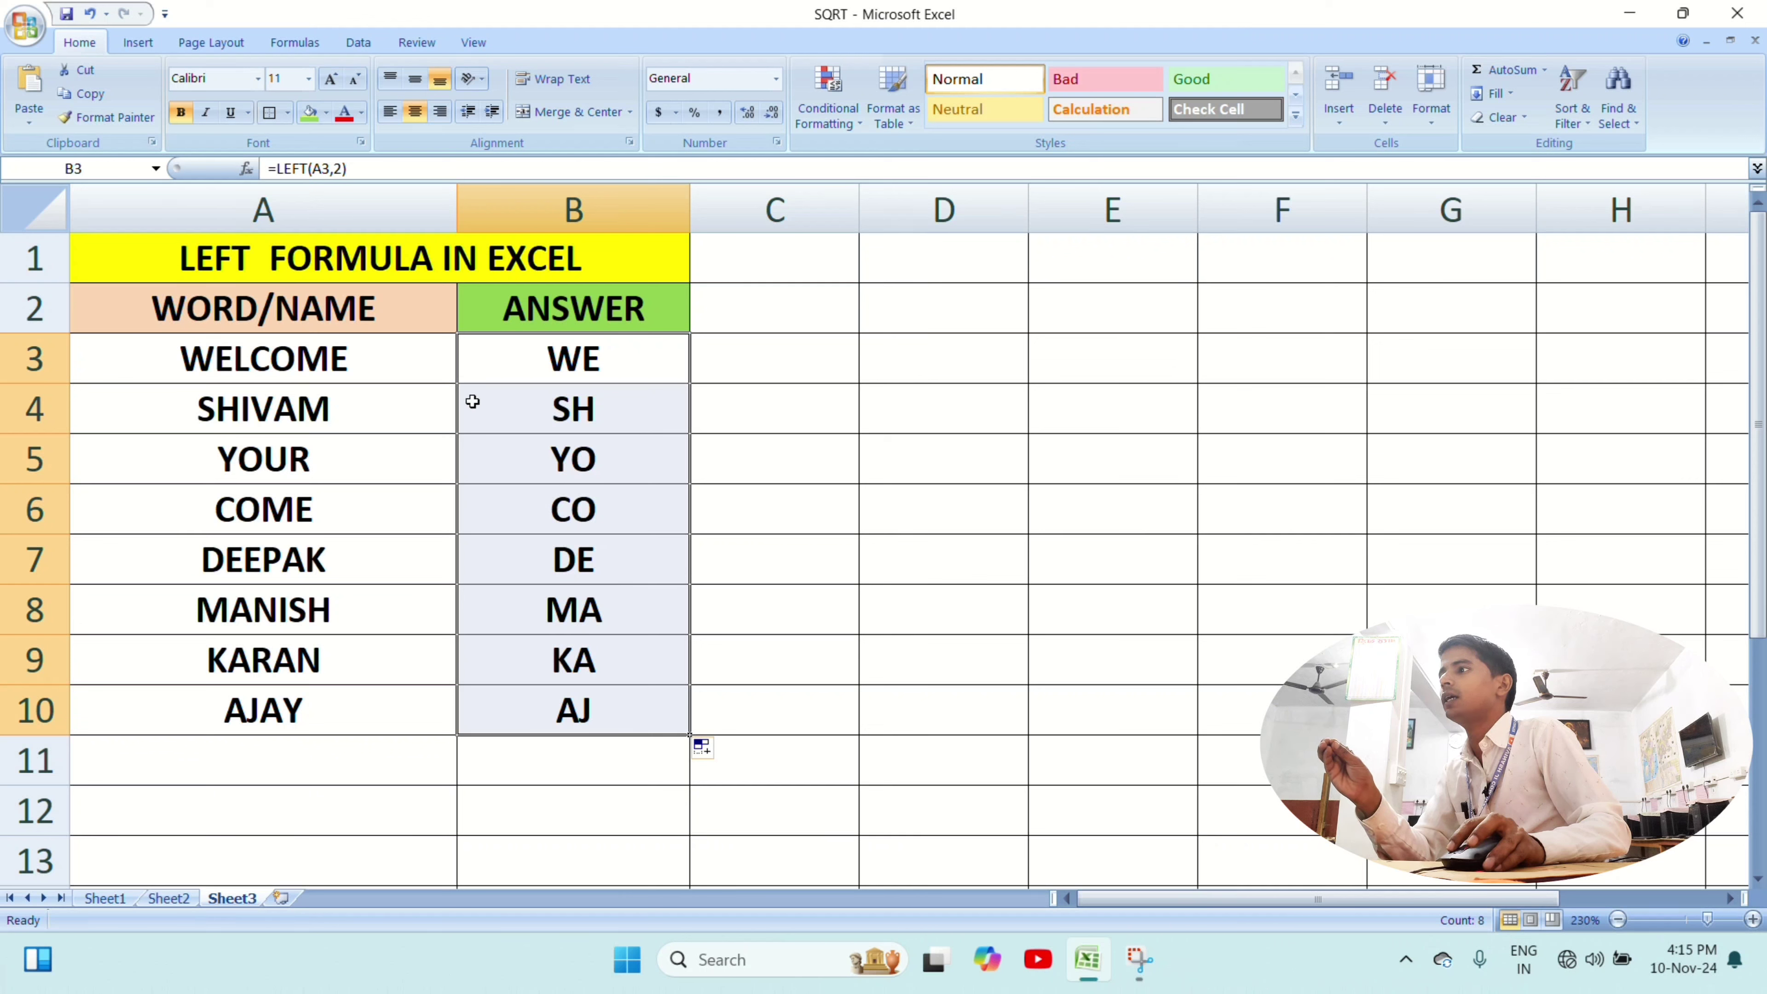
click(326, 112)
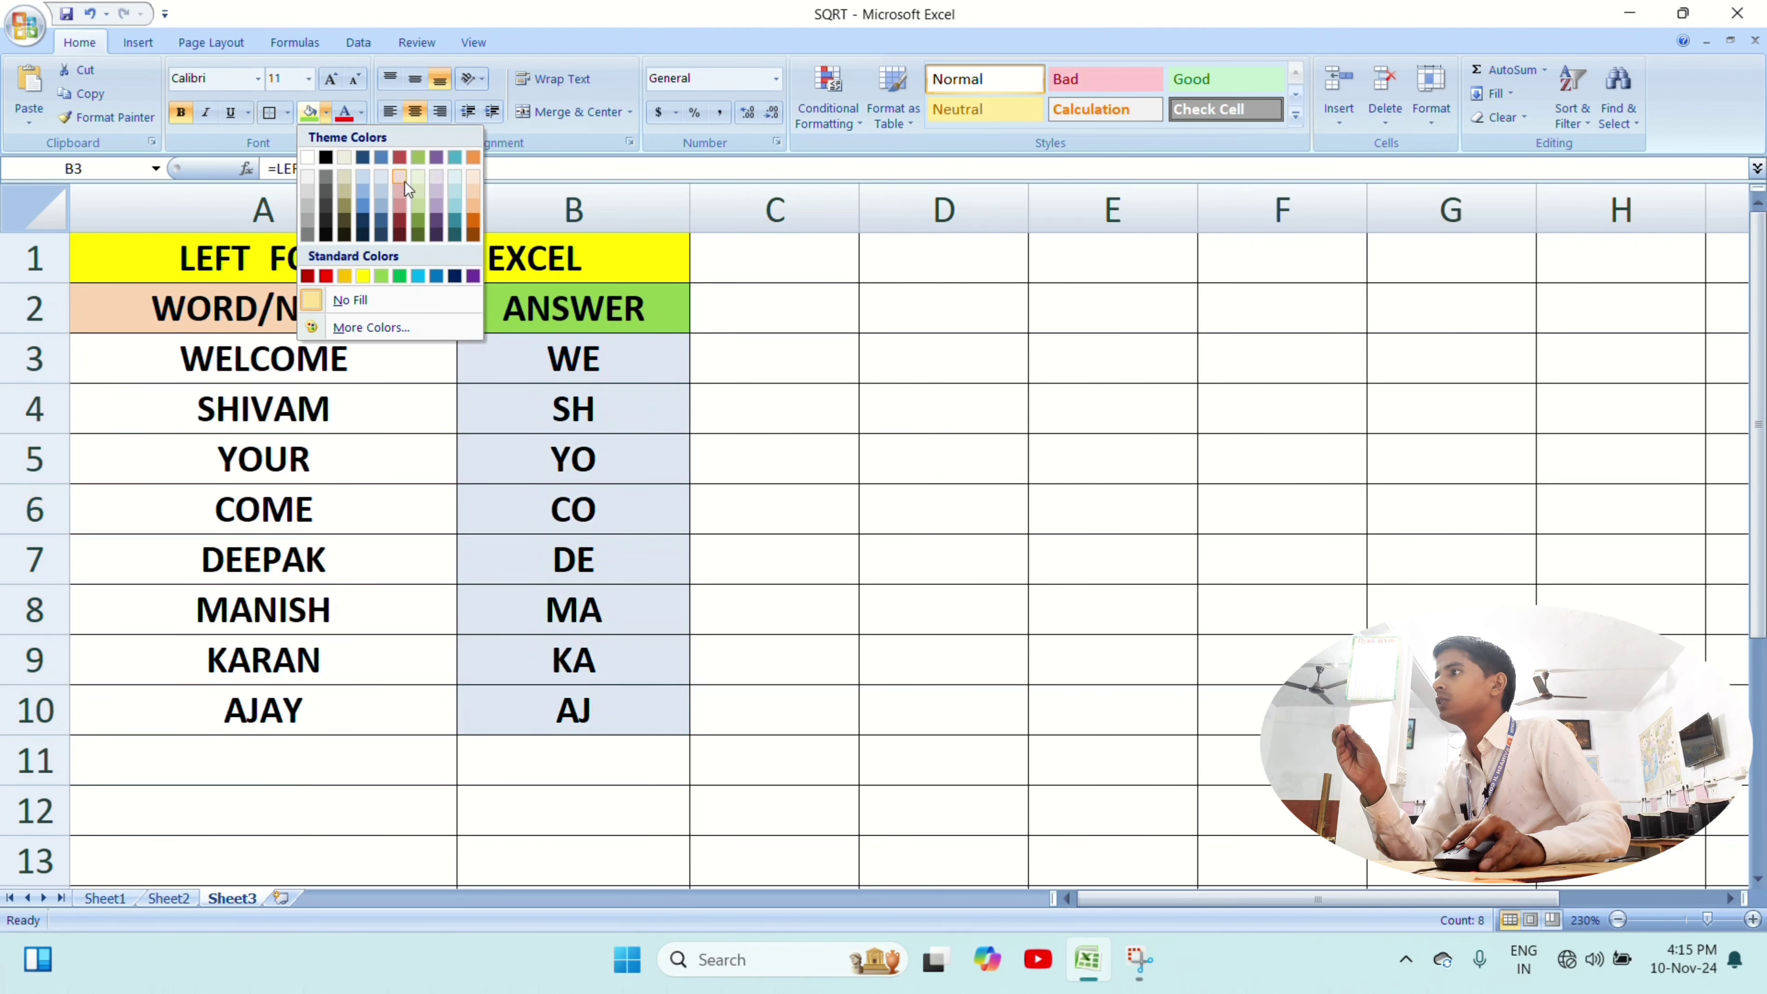
click(476, 220)
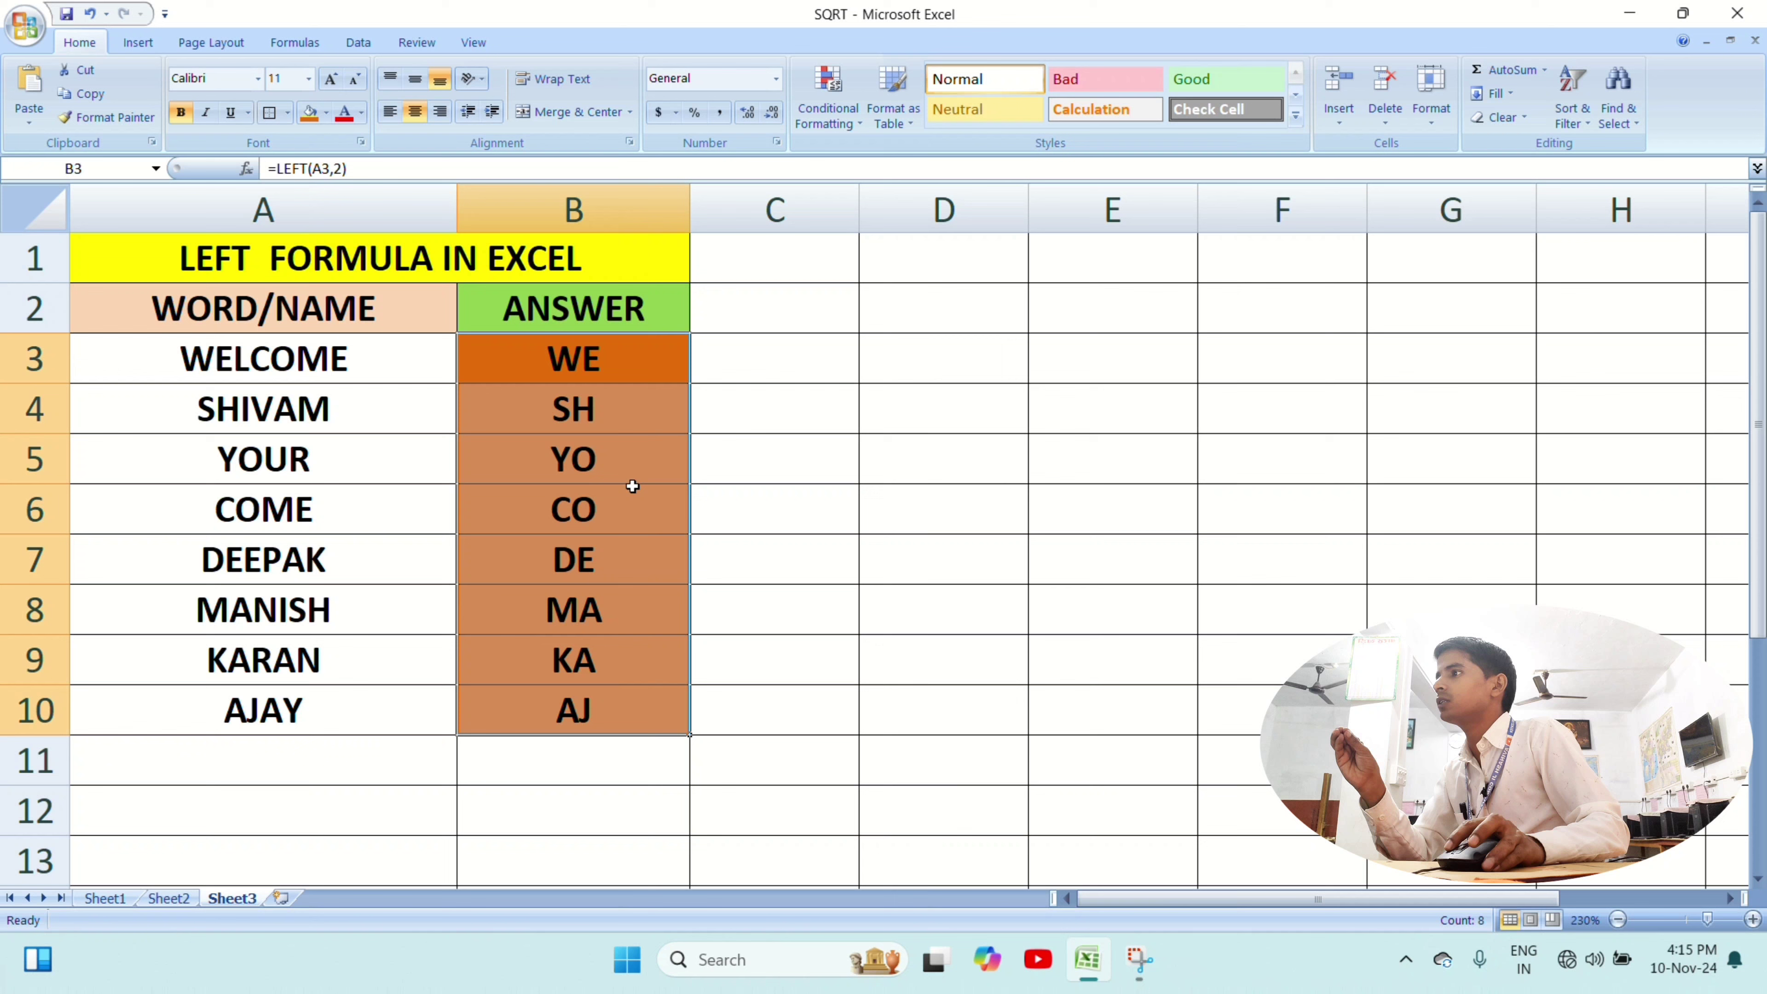
click(726, 497)
click(539, 354)
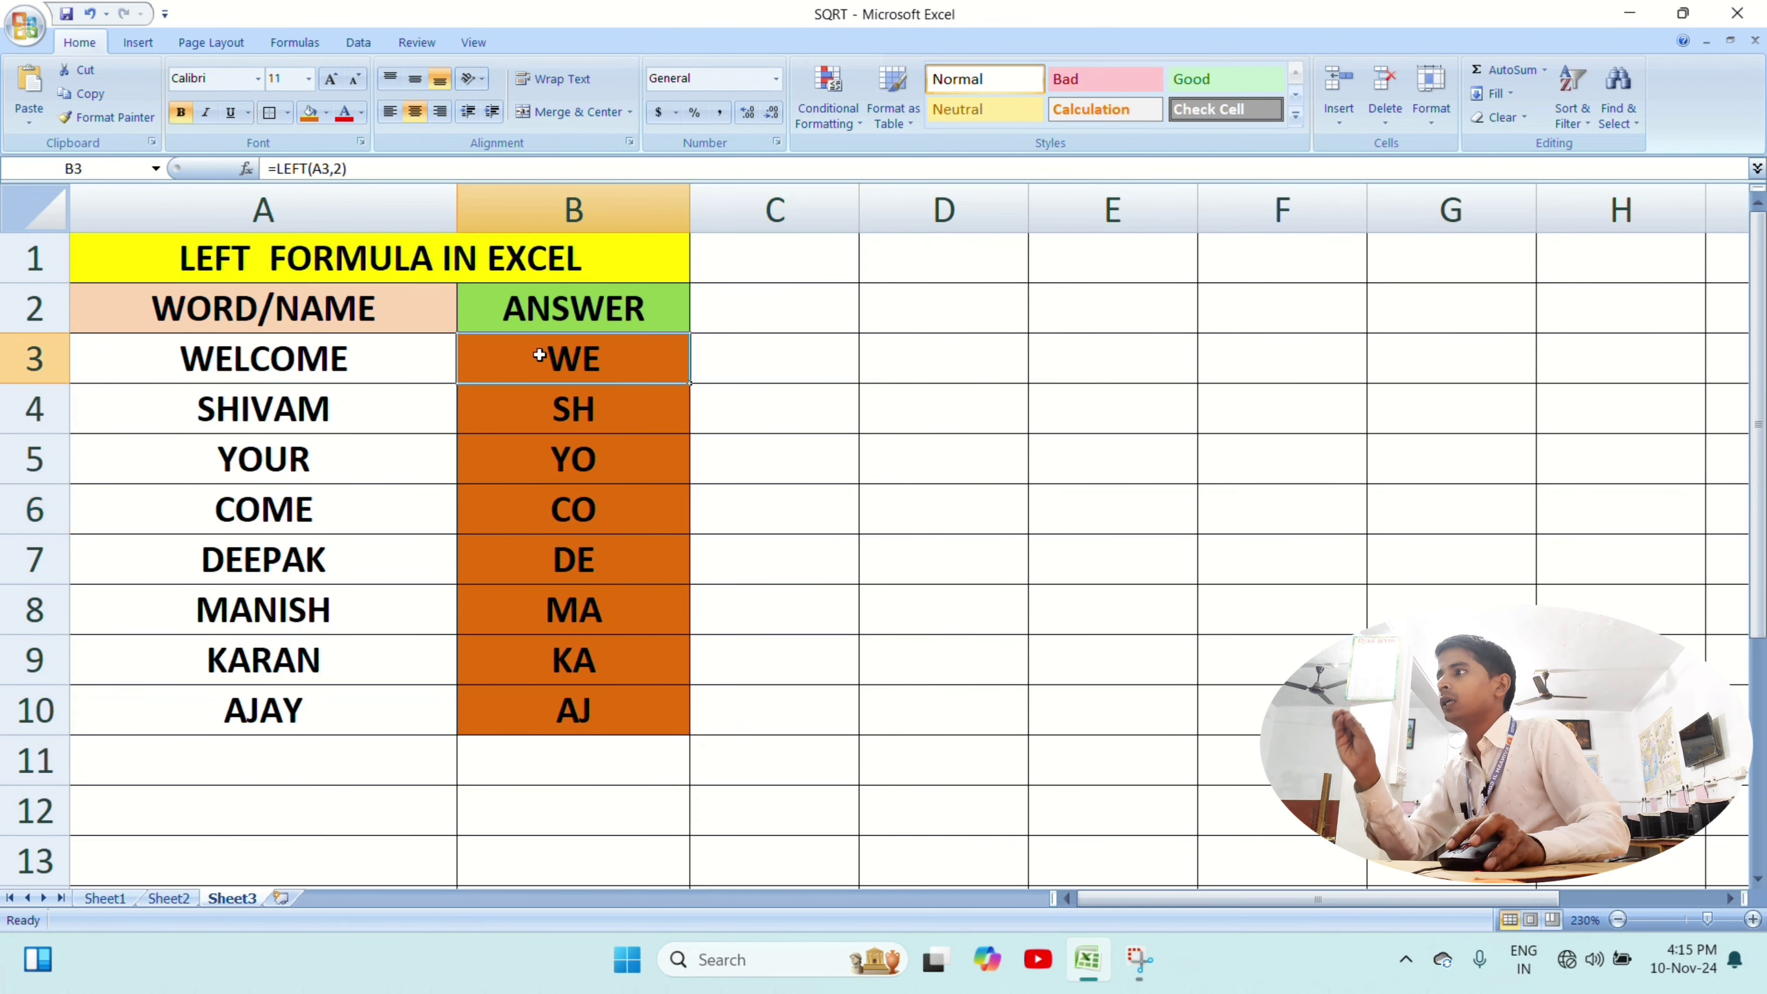
click(197, 358)
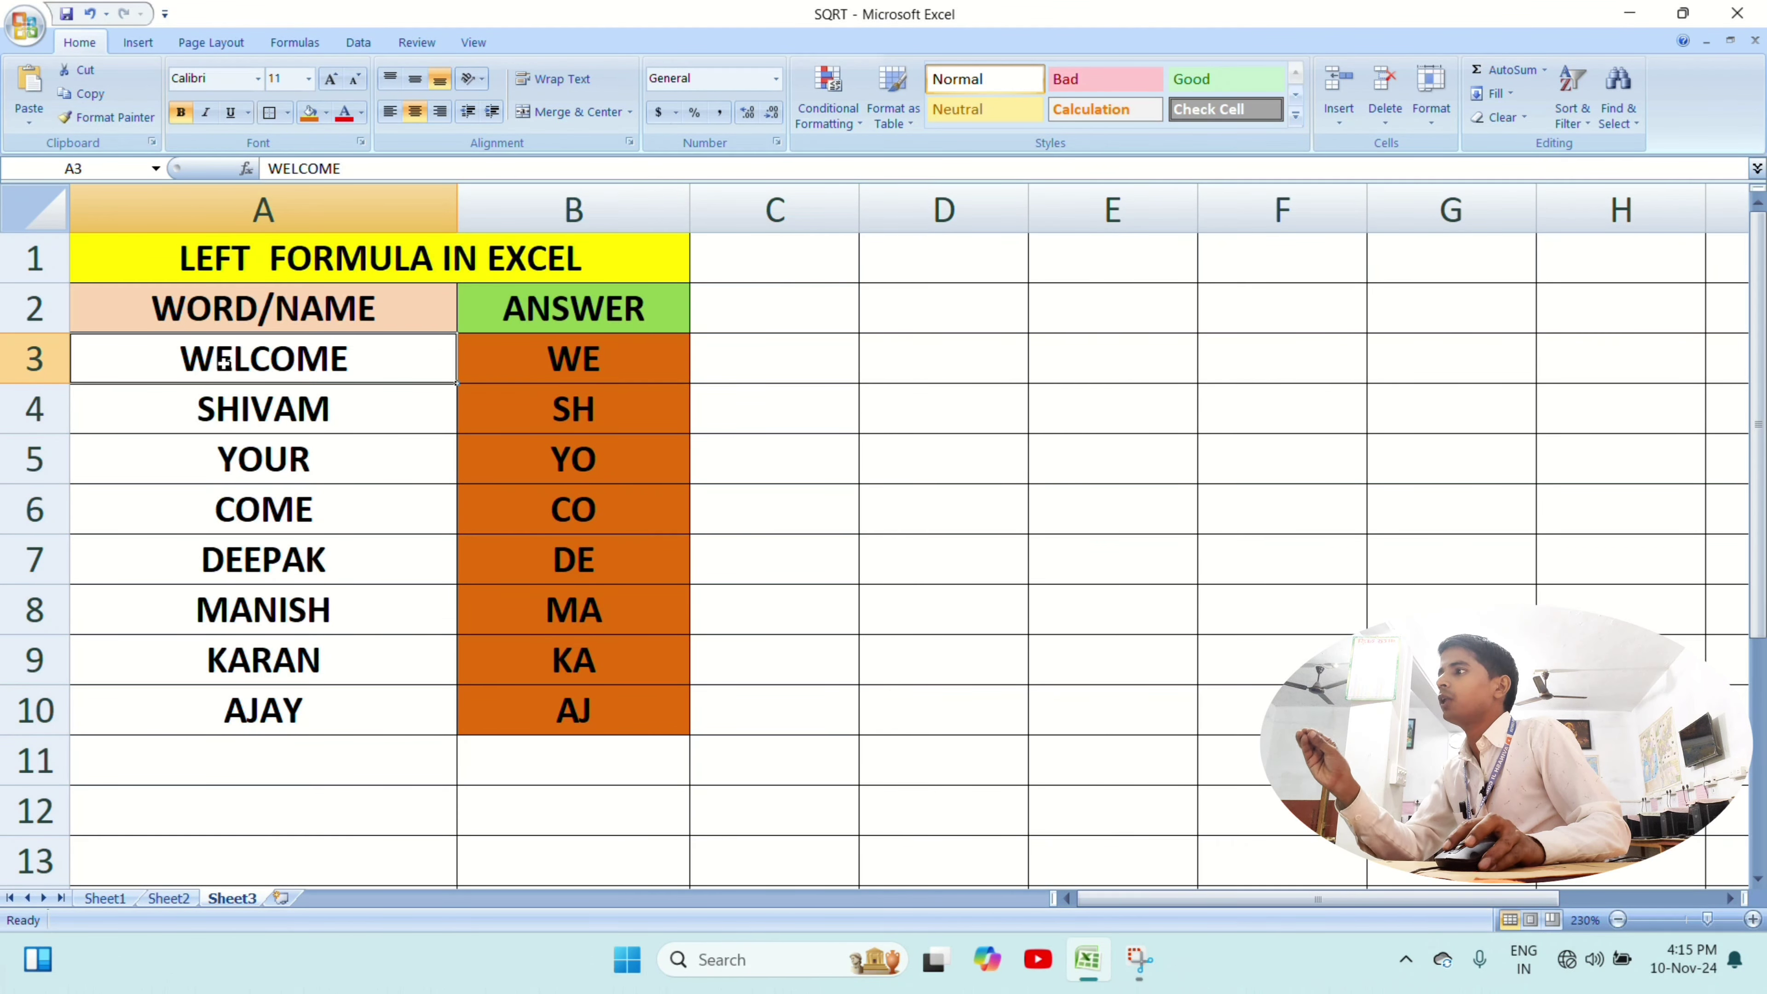
click(522, 359)
click(257, 411)
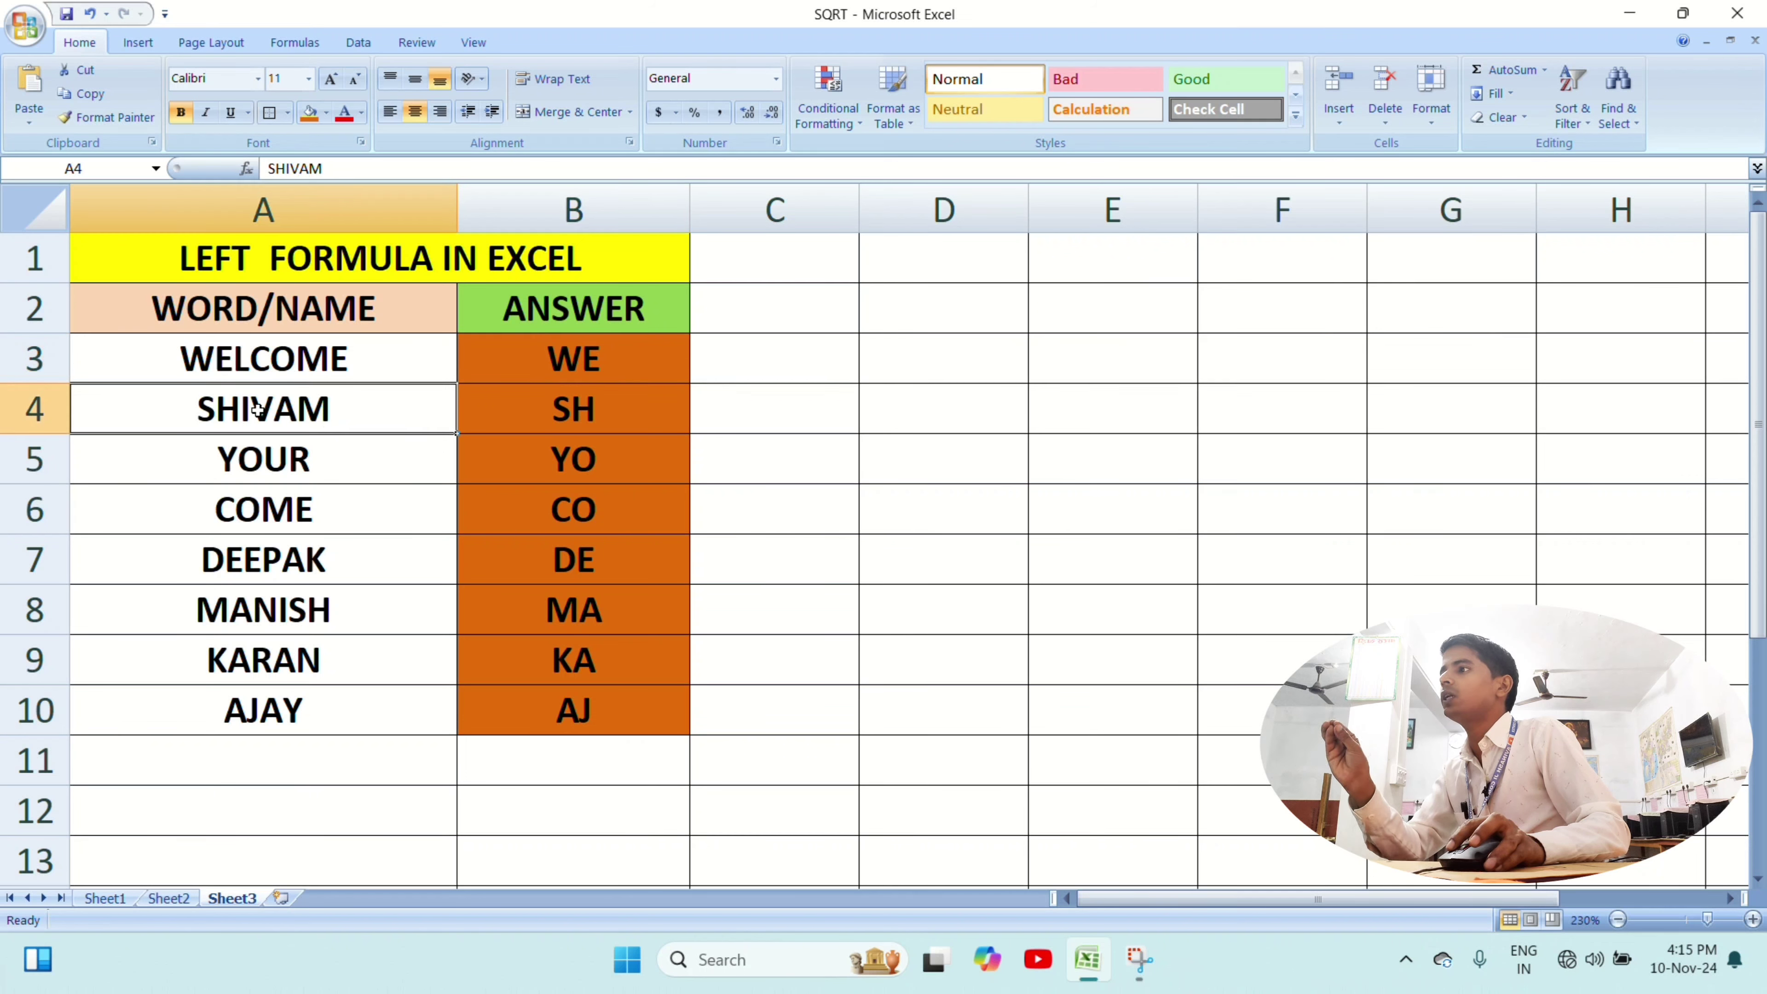
Try changing the formula in B4 to =LEFT(A4,3) and copying it down through B10.
click(544, 407)
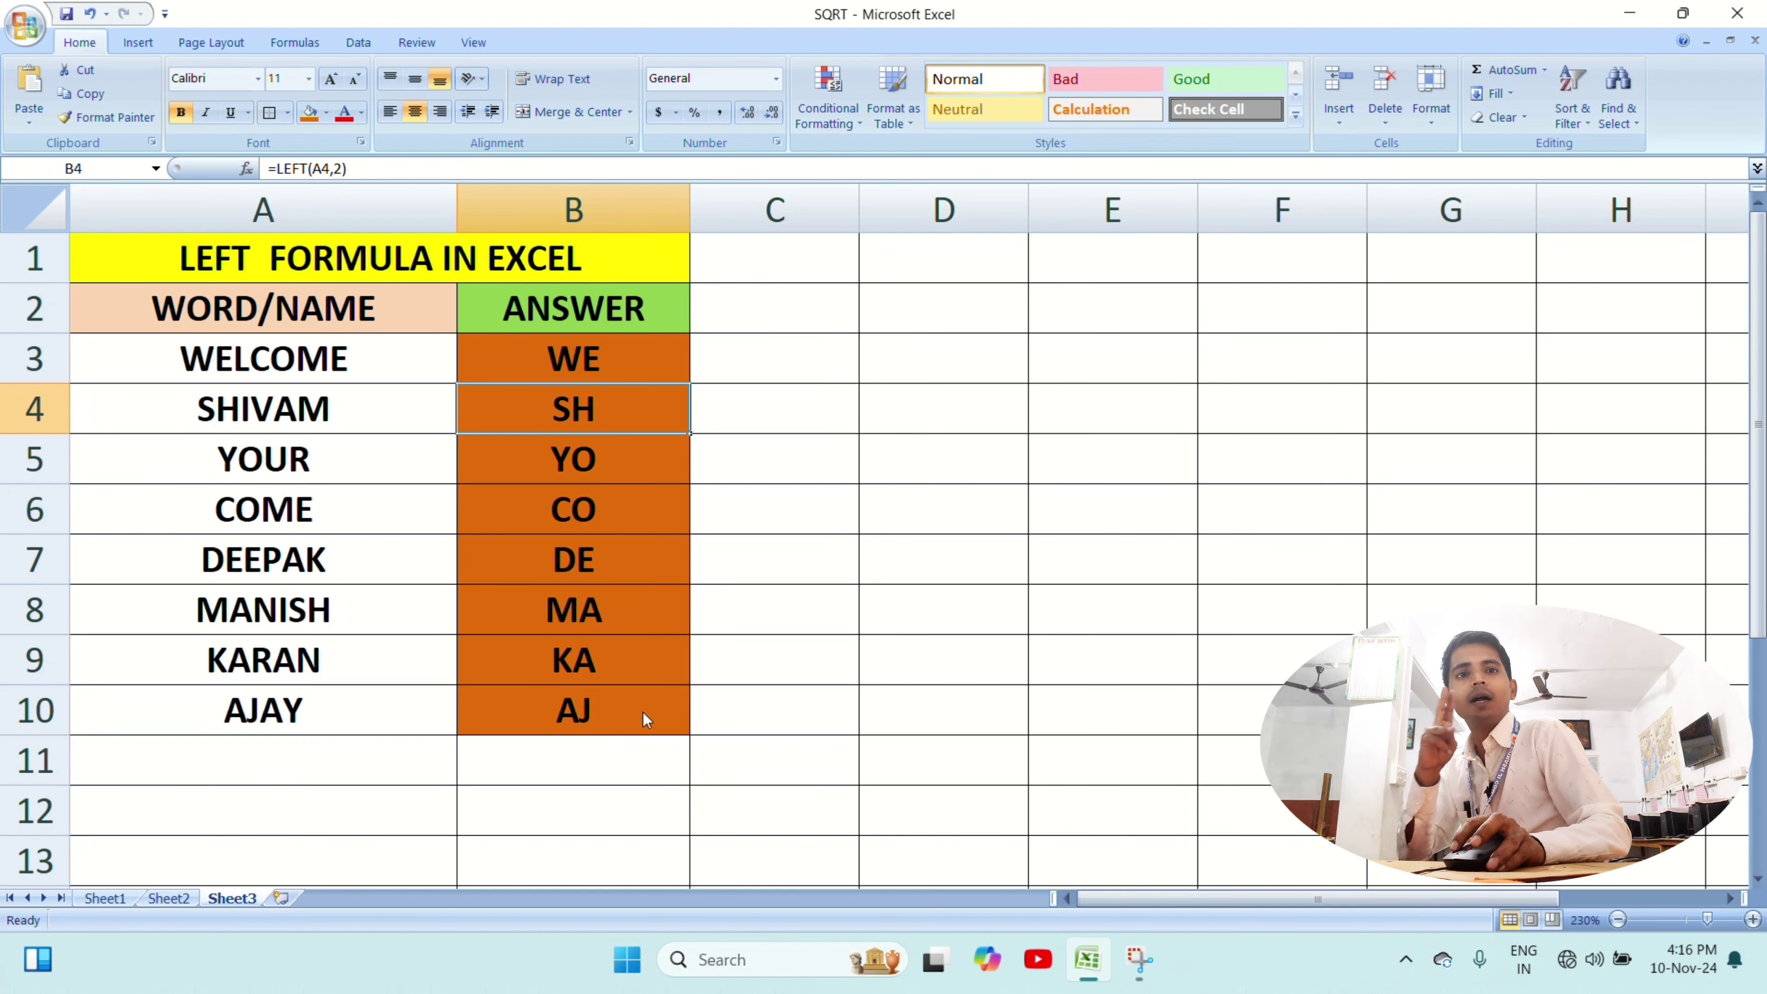
click(344, 168)
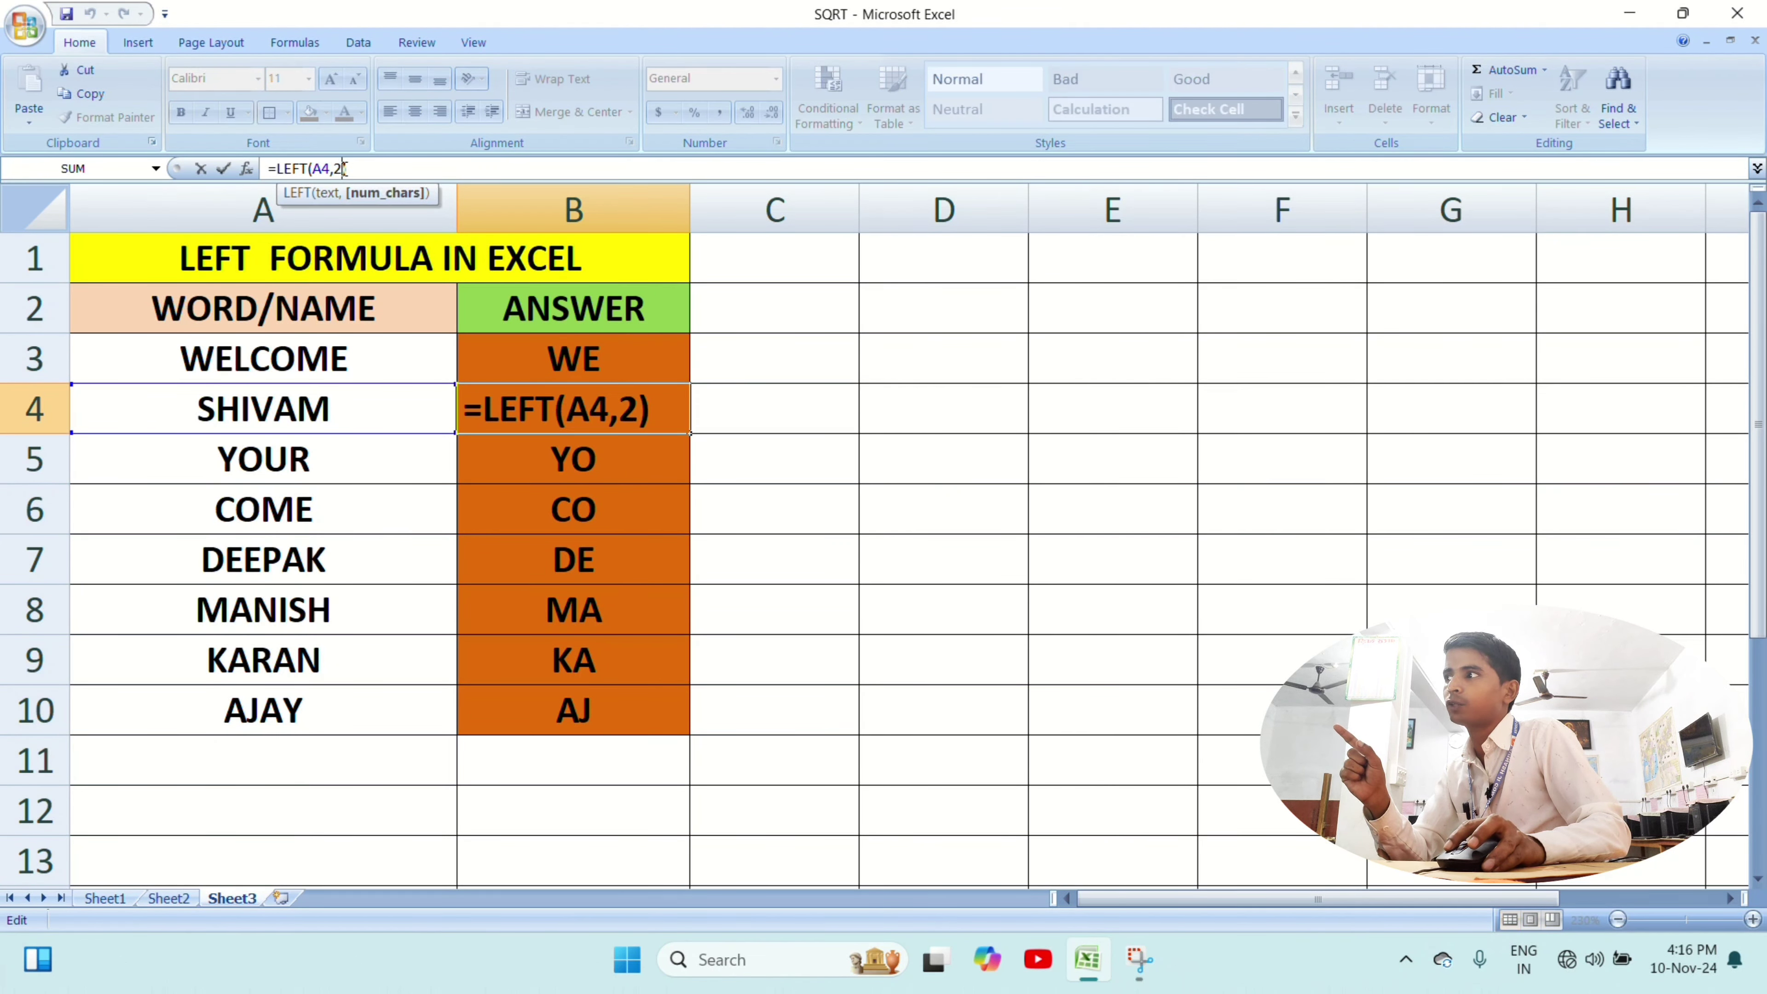
key(BackSpace)
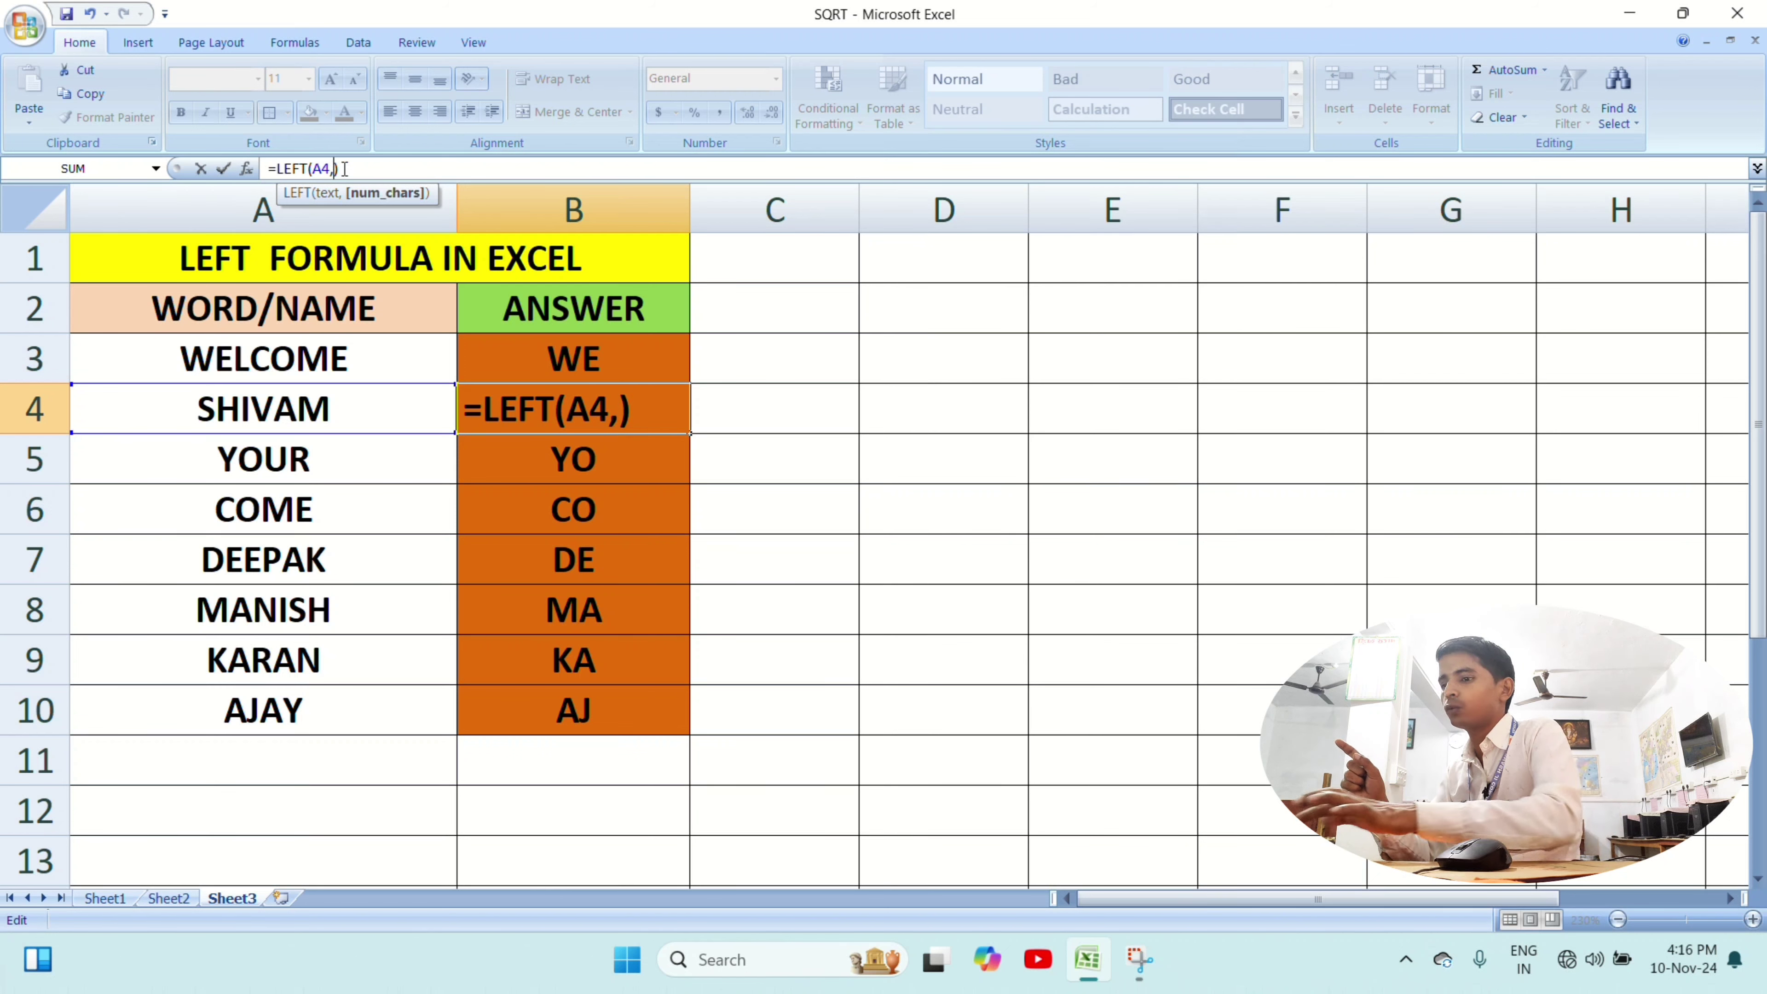
text(3)
key(Return)
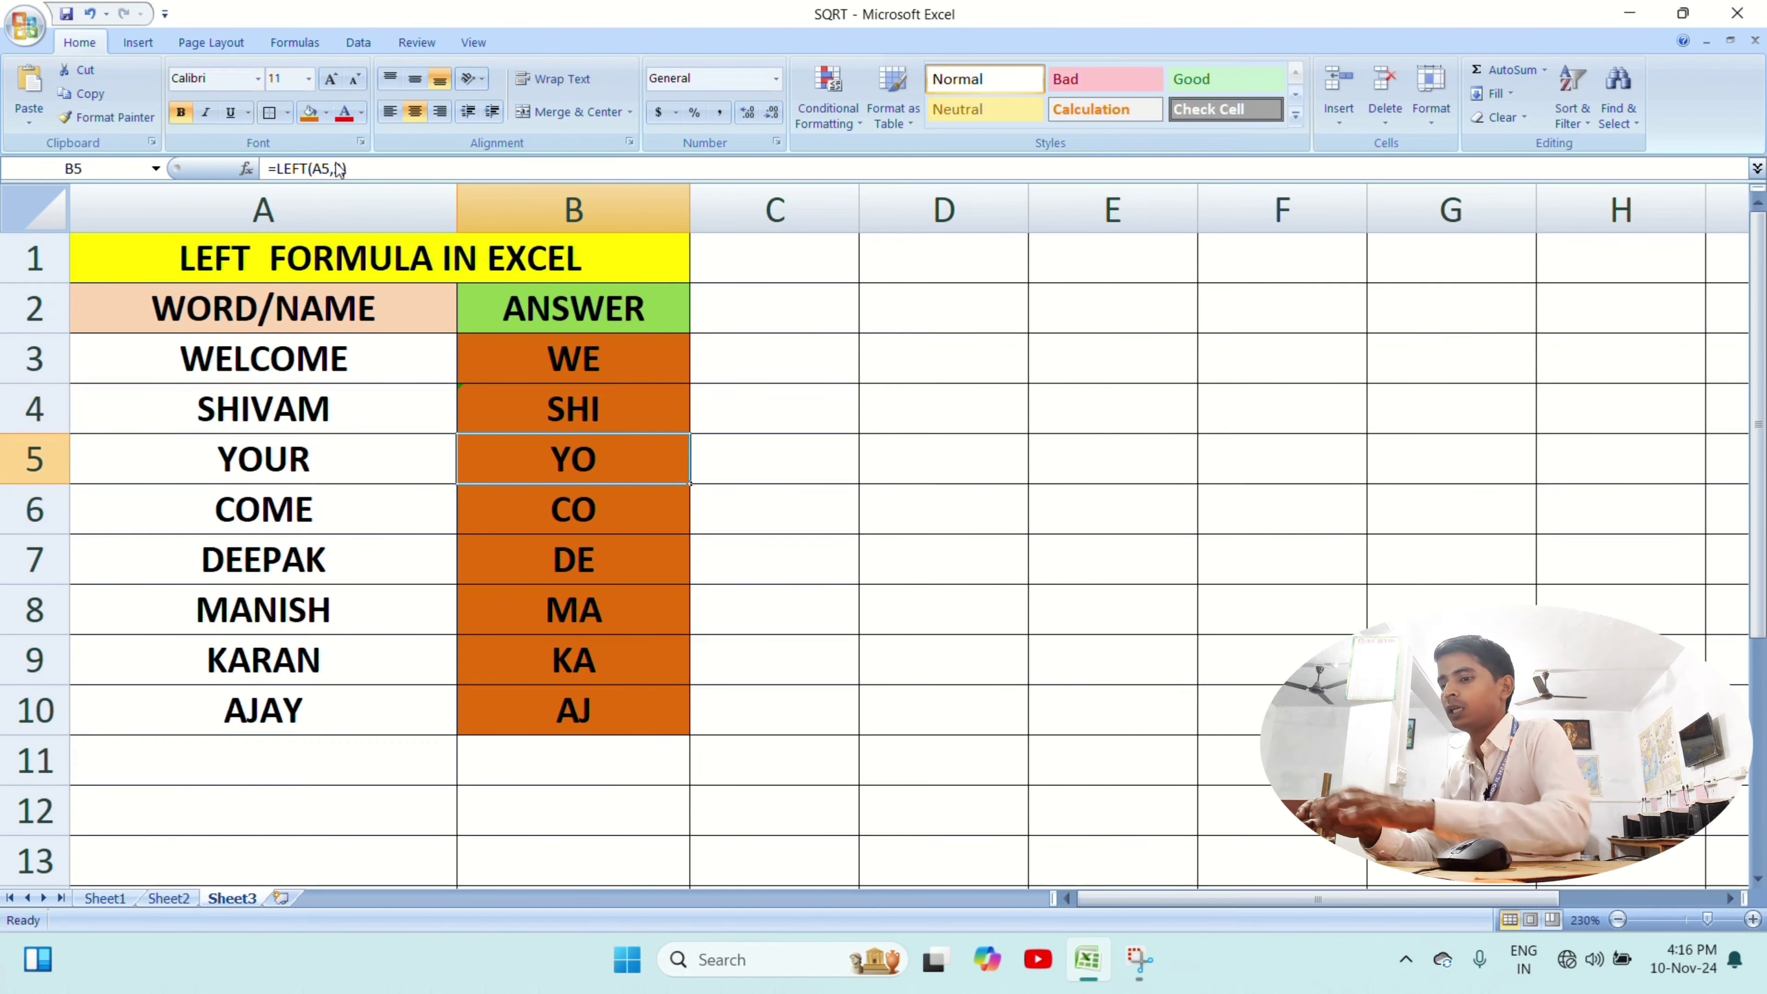
click(780, 407)
click(611, 405)
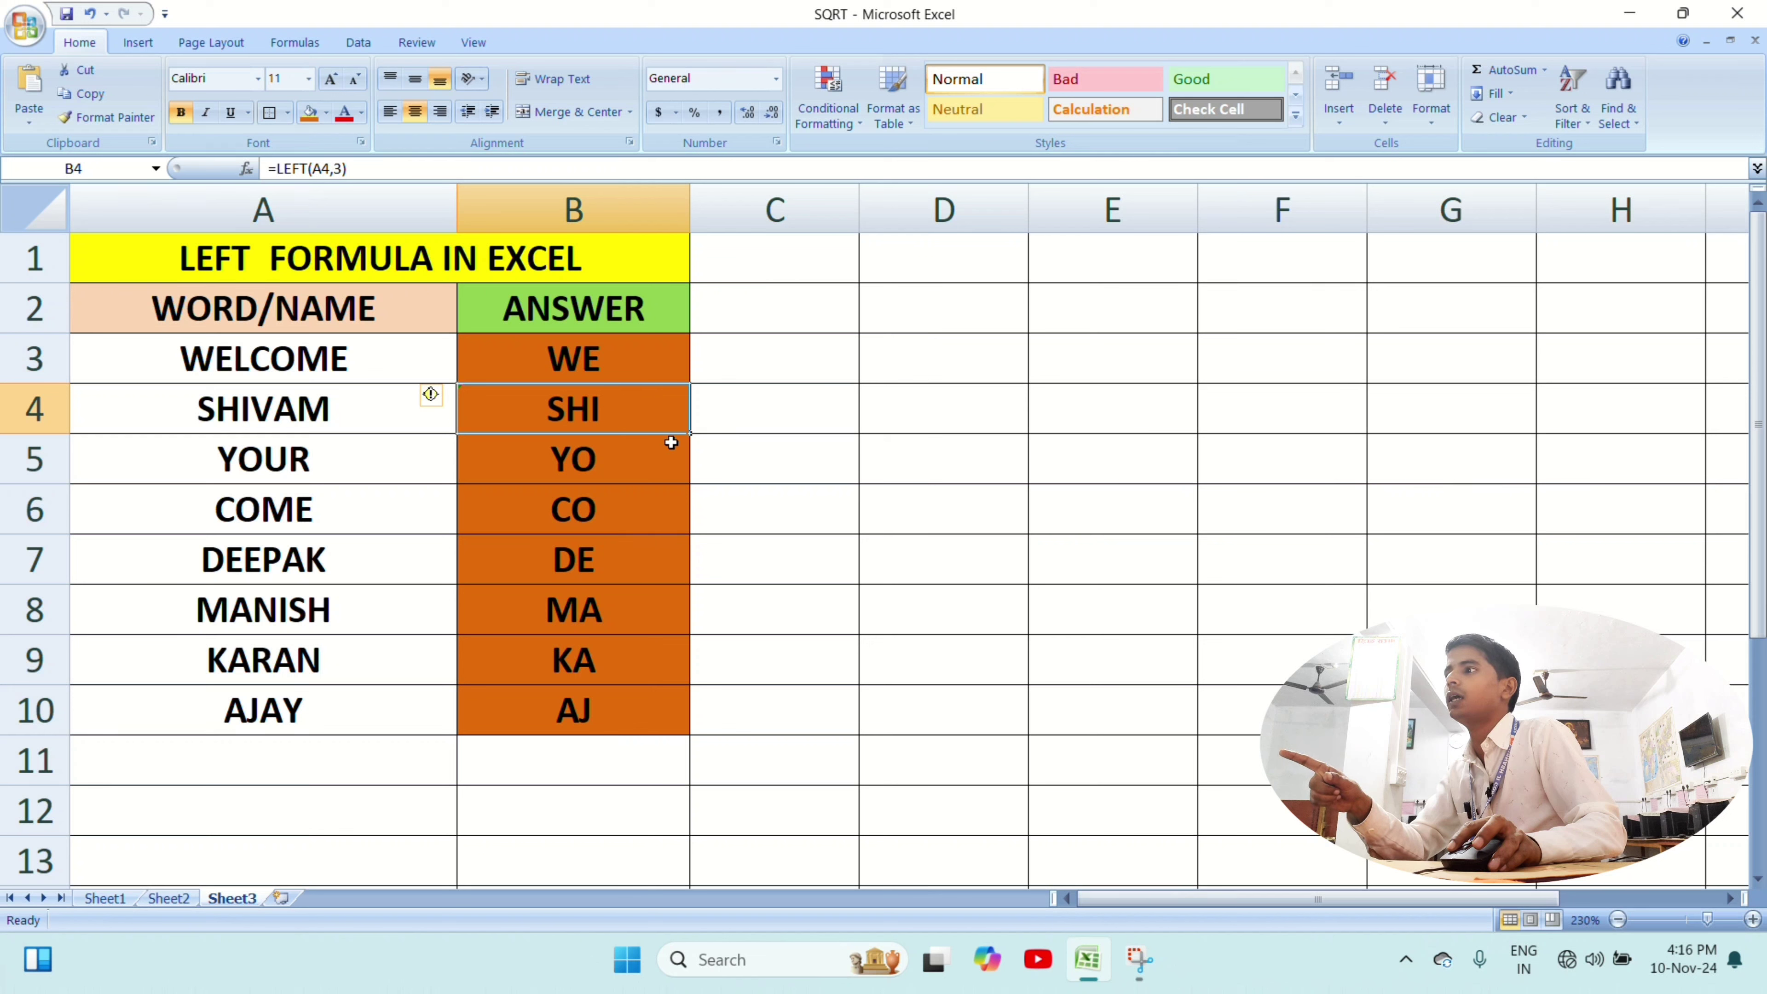
drag(689, 434, 650, 701)
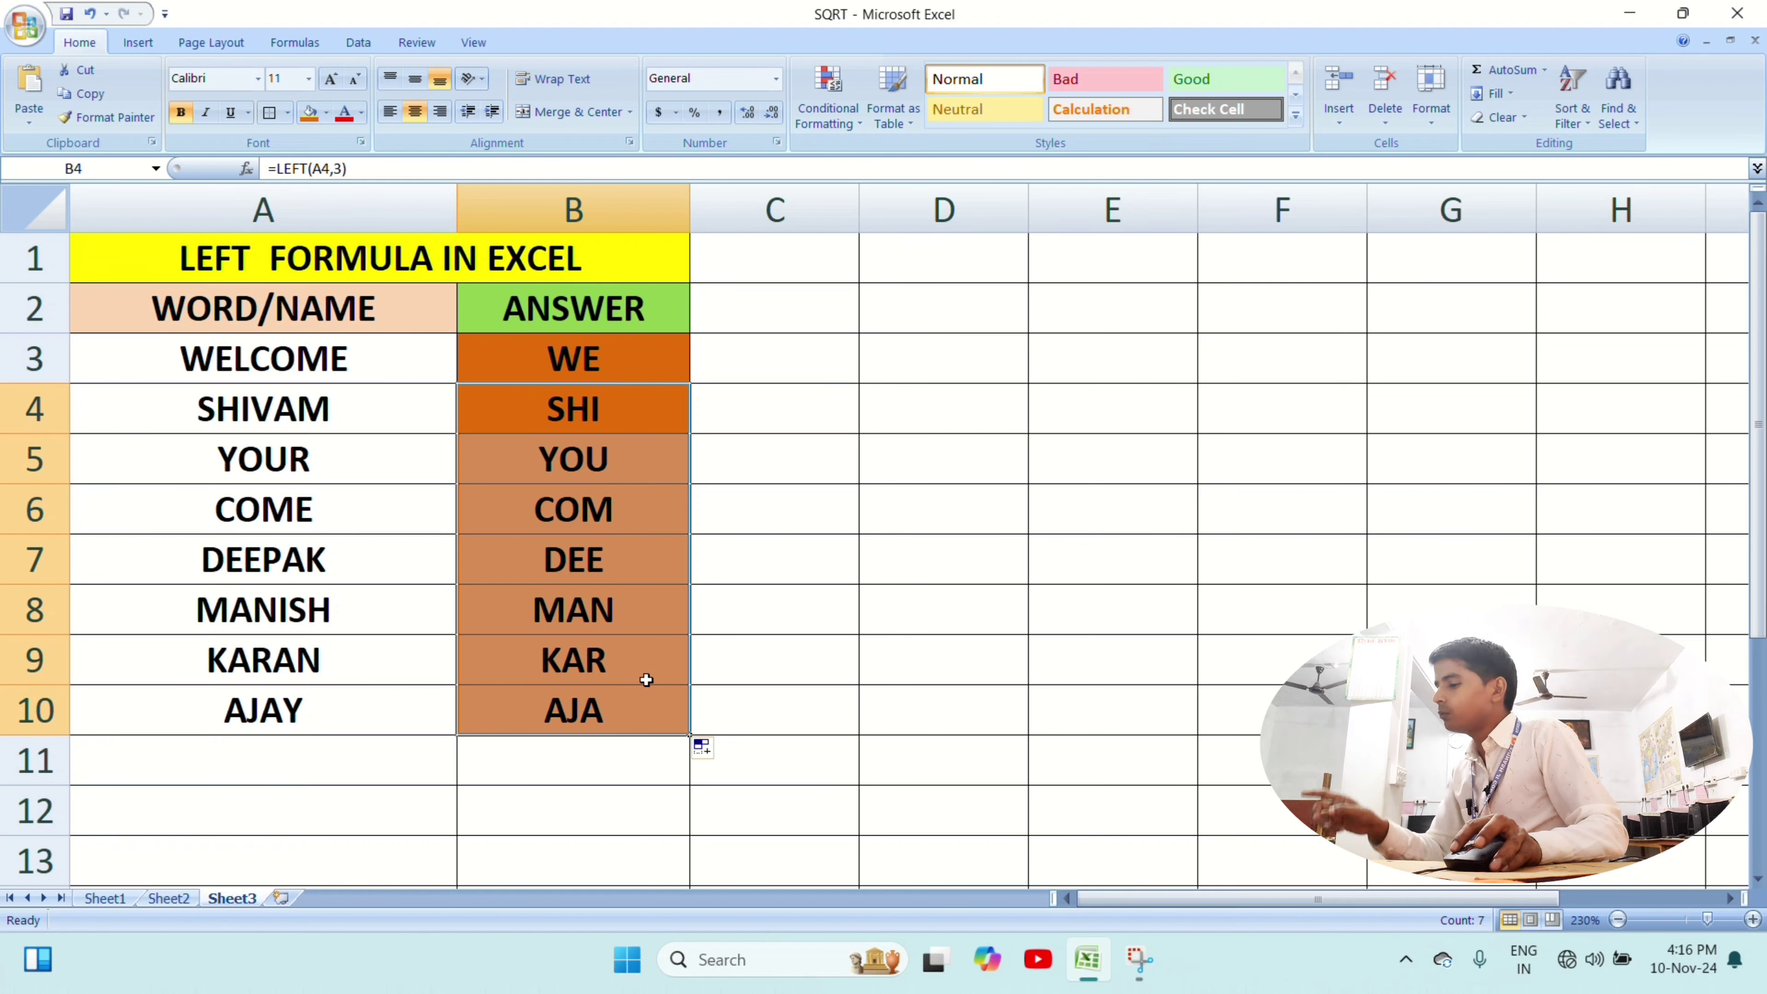
Undo the fill down to B10 and the character-count change in B4.
key(ctrl+z)
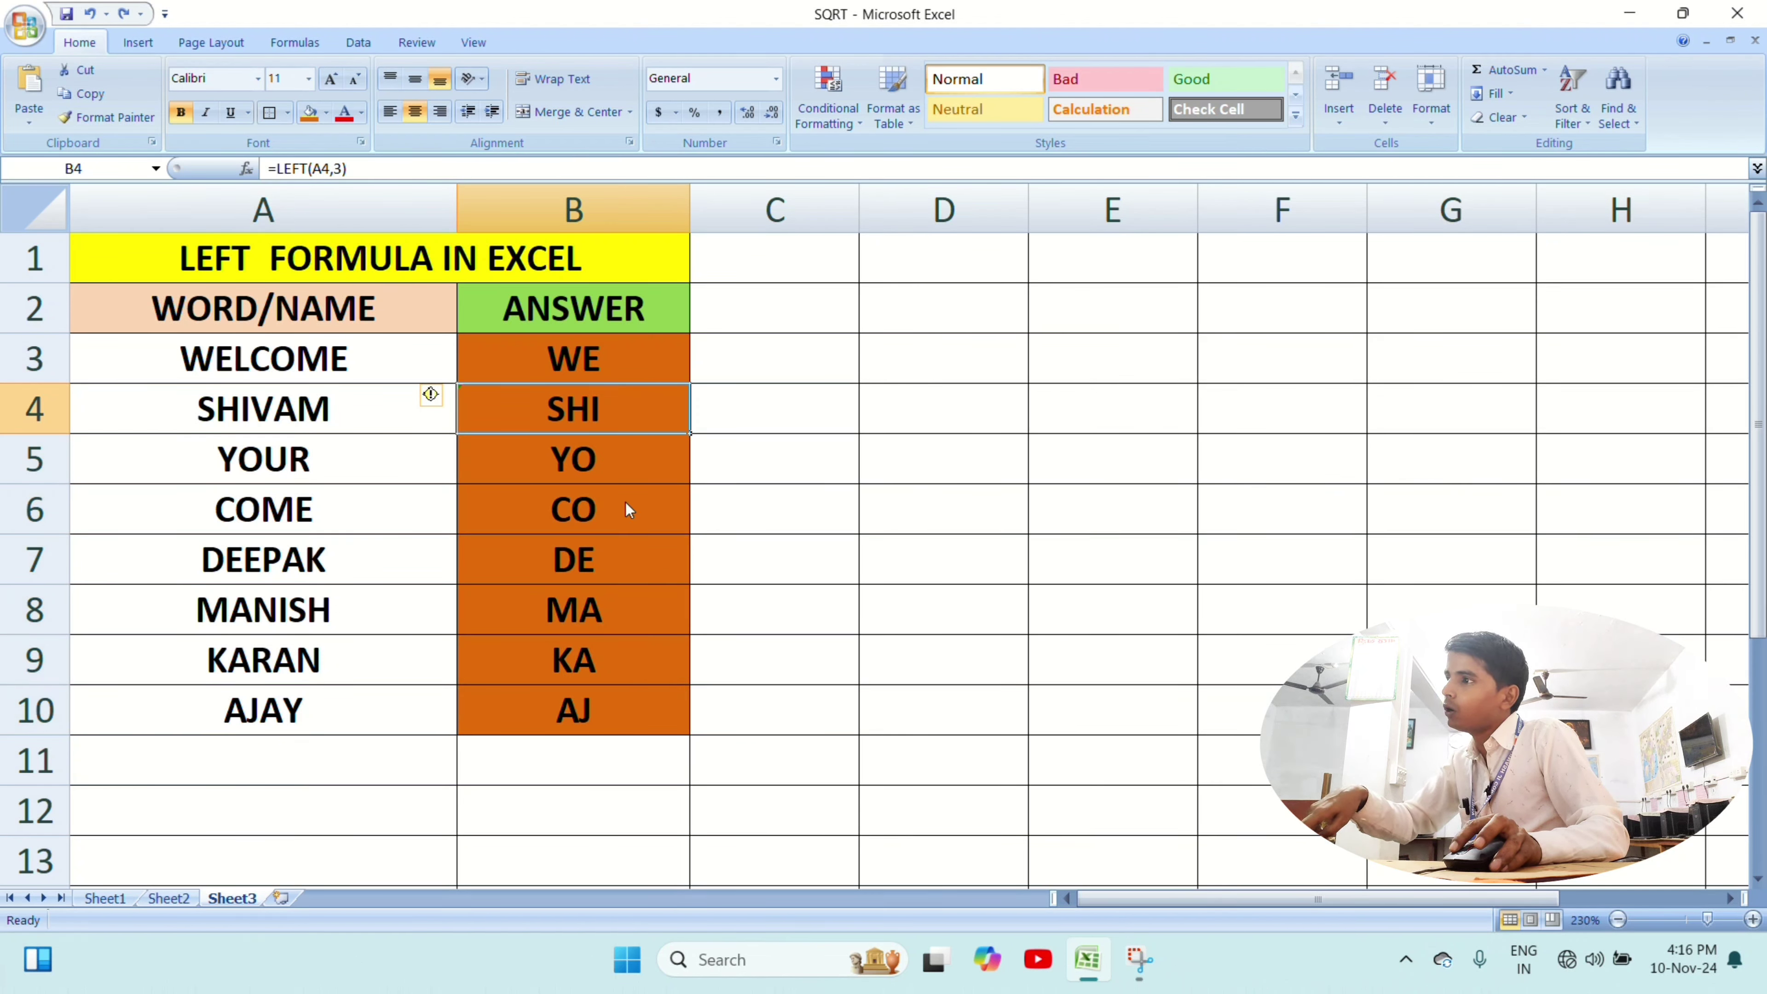
key(ctrl+z)
Try changing the formula in B3 to =LEFT(A3,3) and copying it down through B10.
click(597, 350)
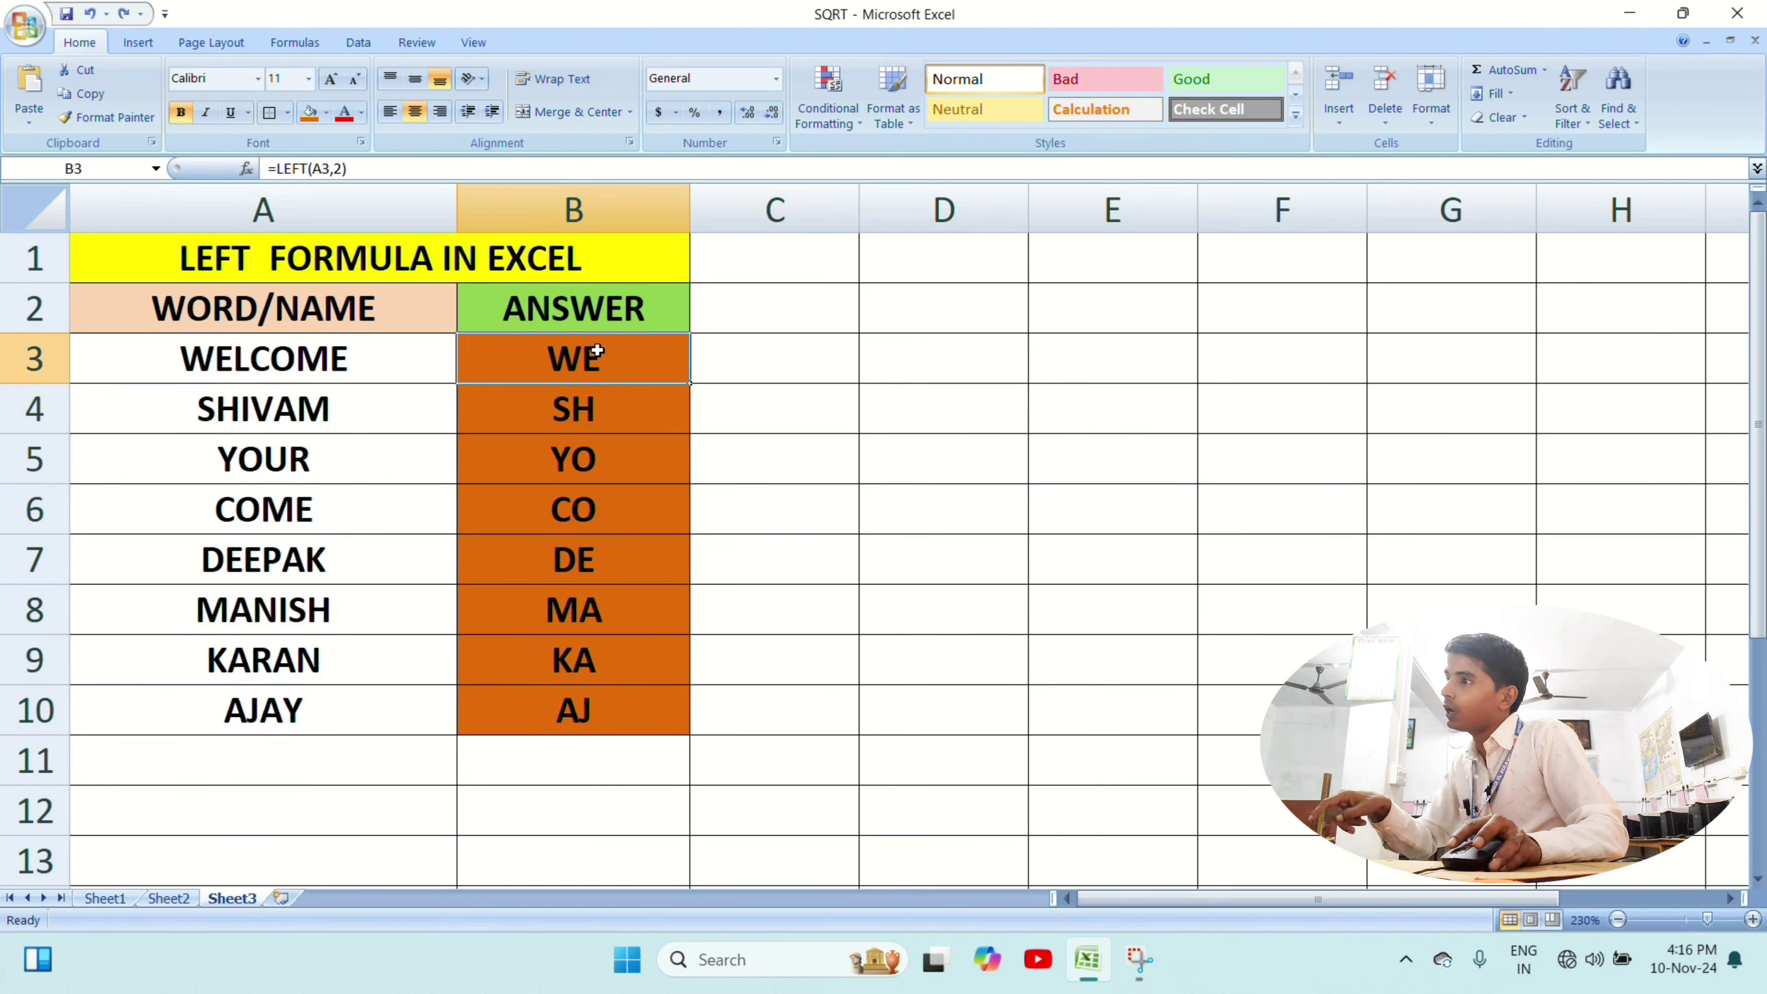
click(345, 168)
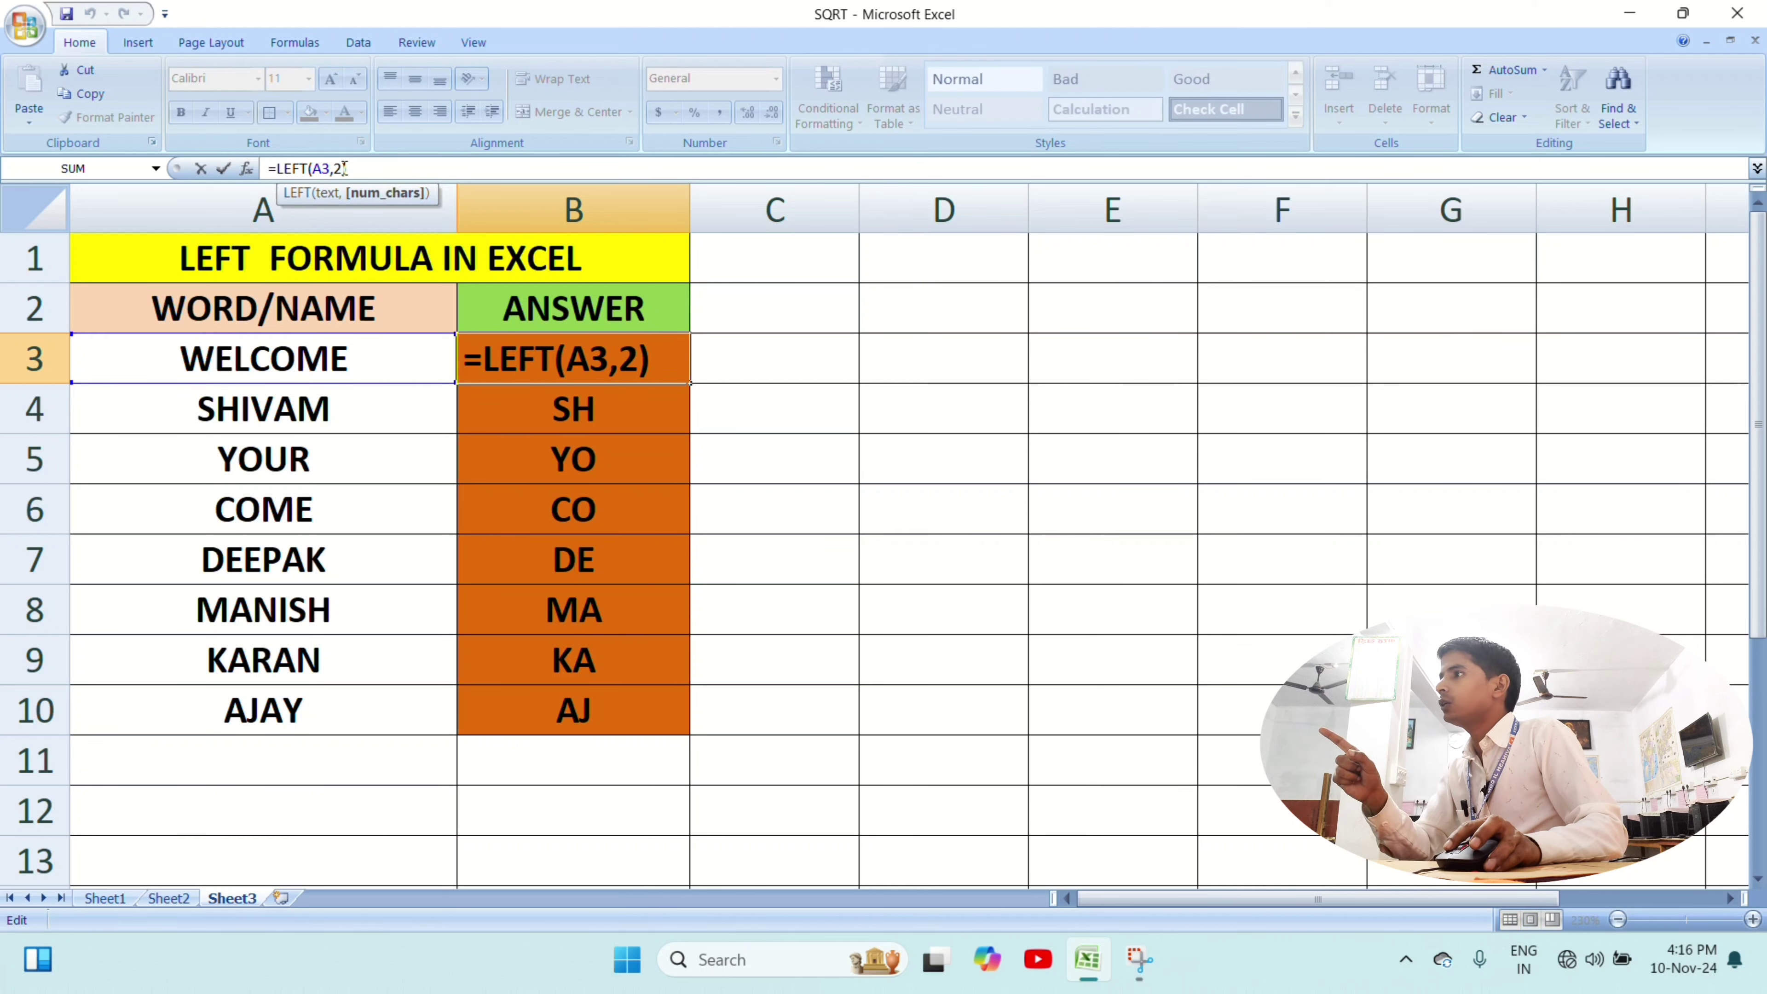
key(BackSpace)
text(3)
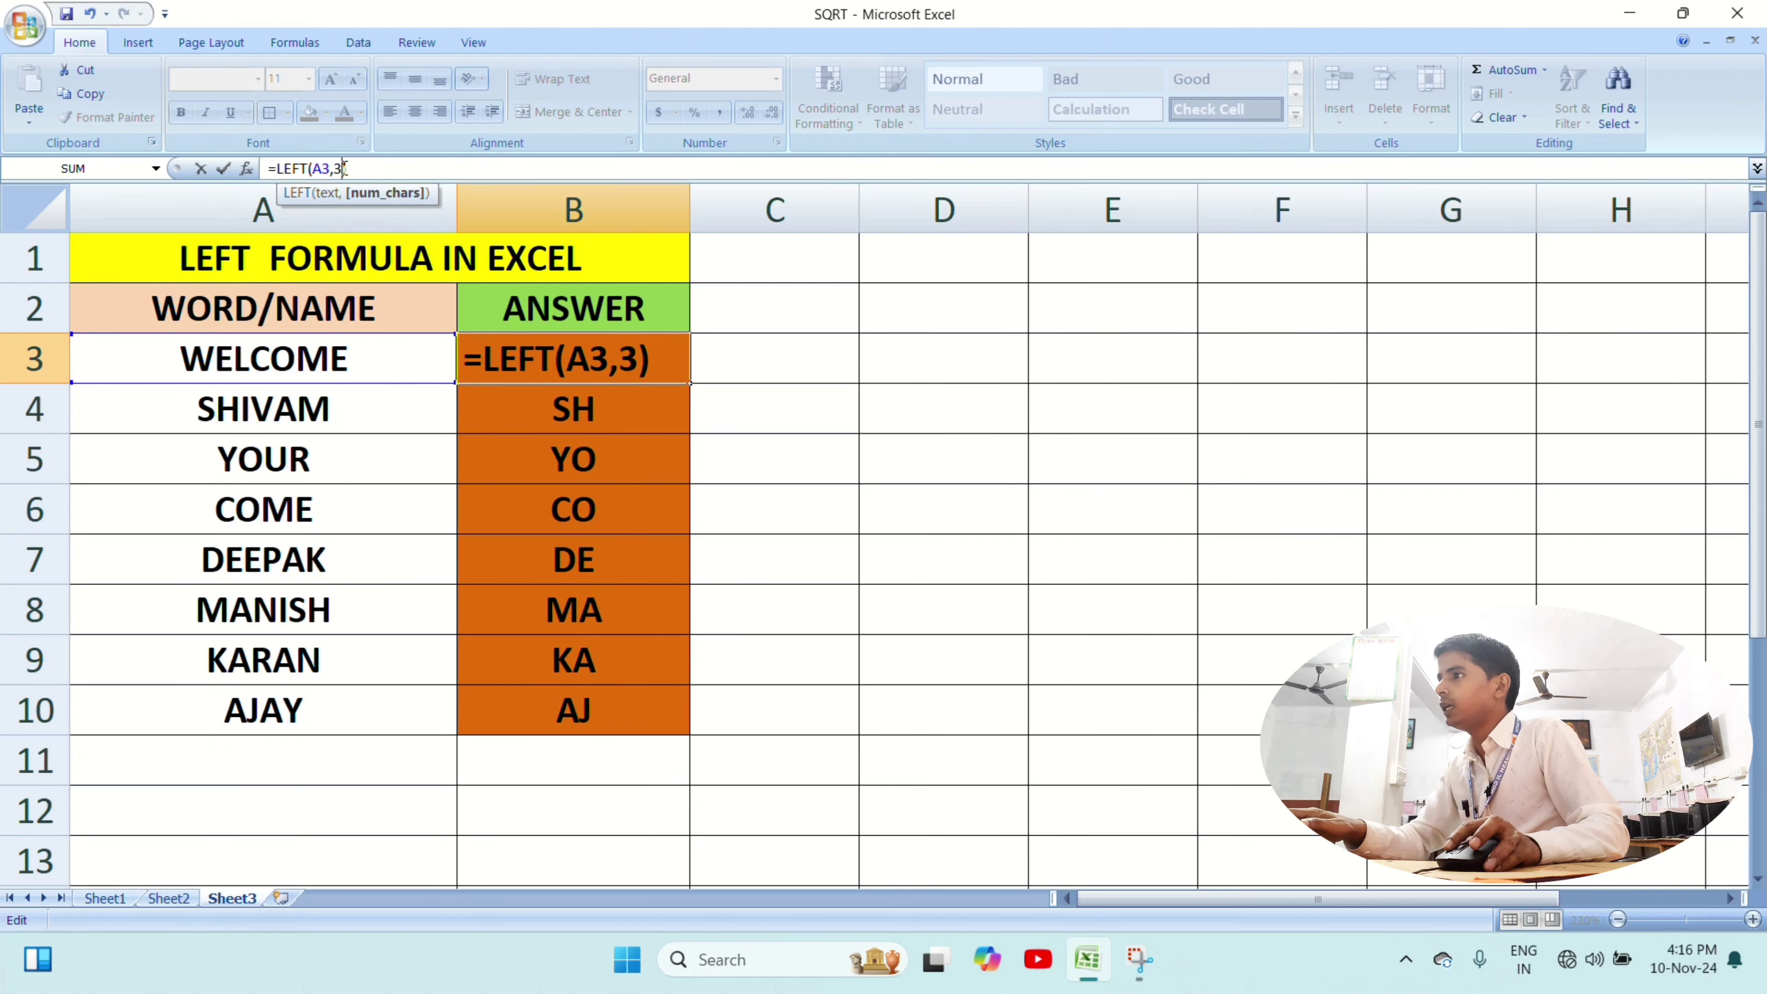
key(Return)
click(895, 463)
click(623, 356)
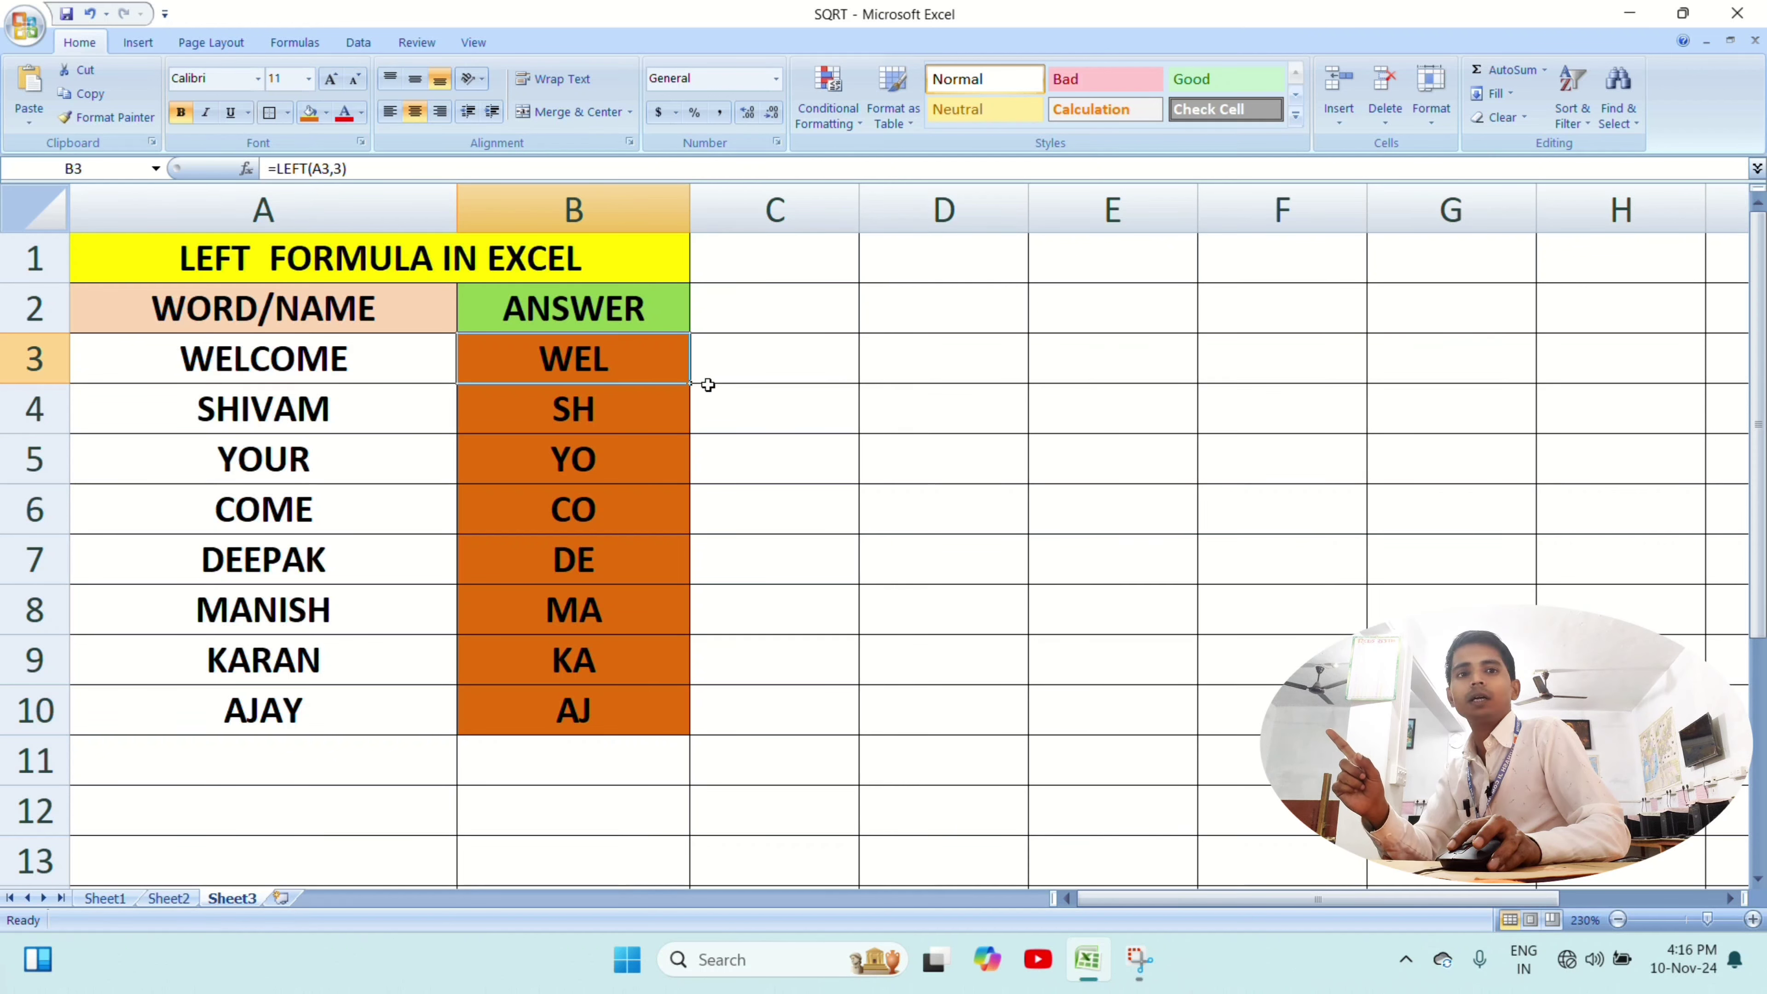
drag(689, 383, 685, 724)
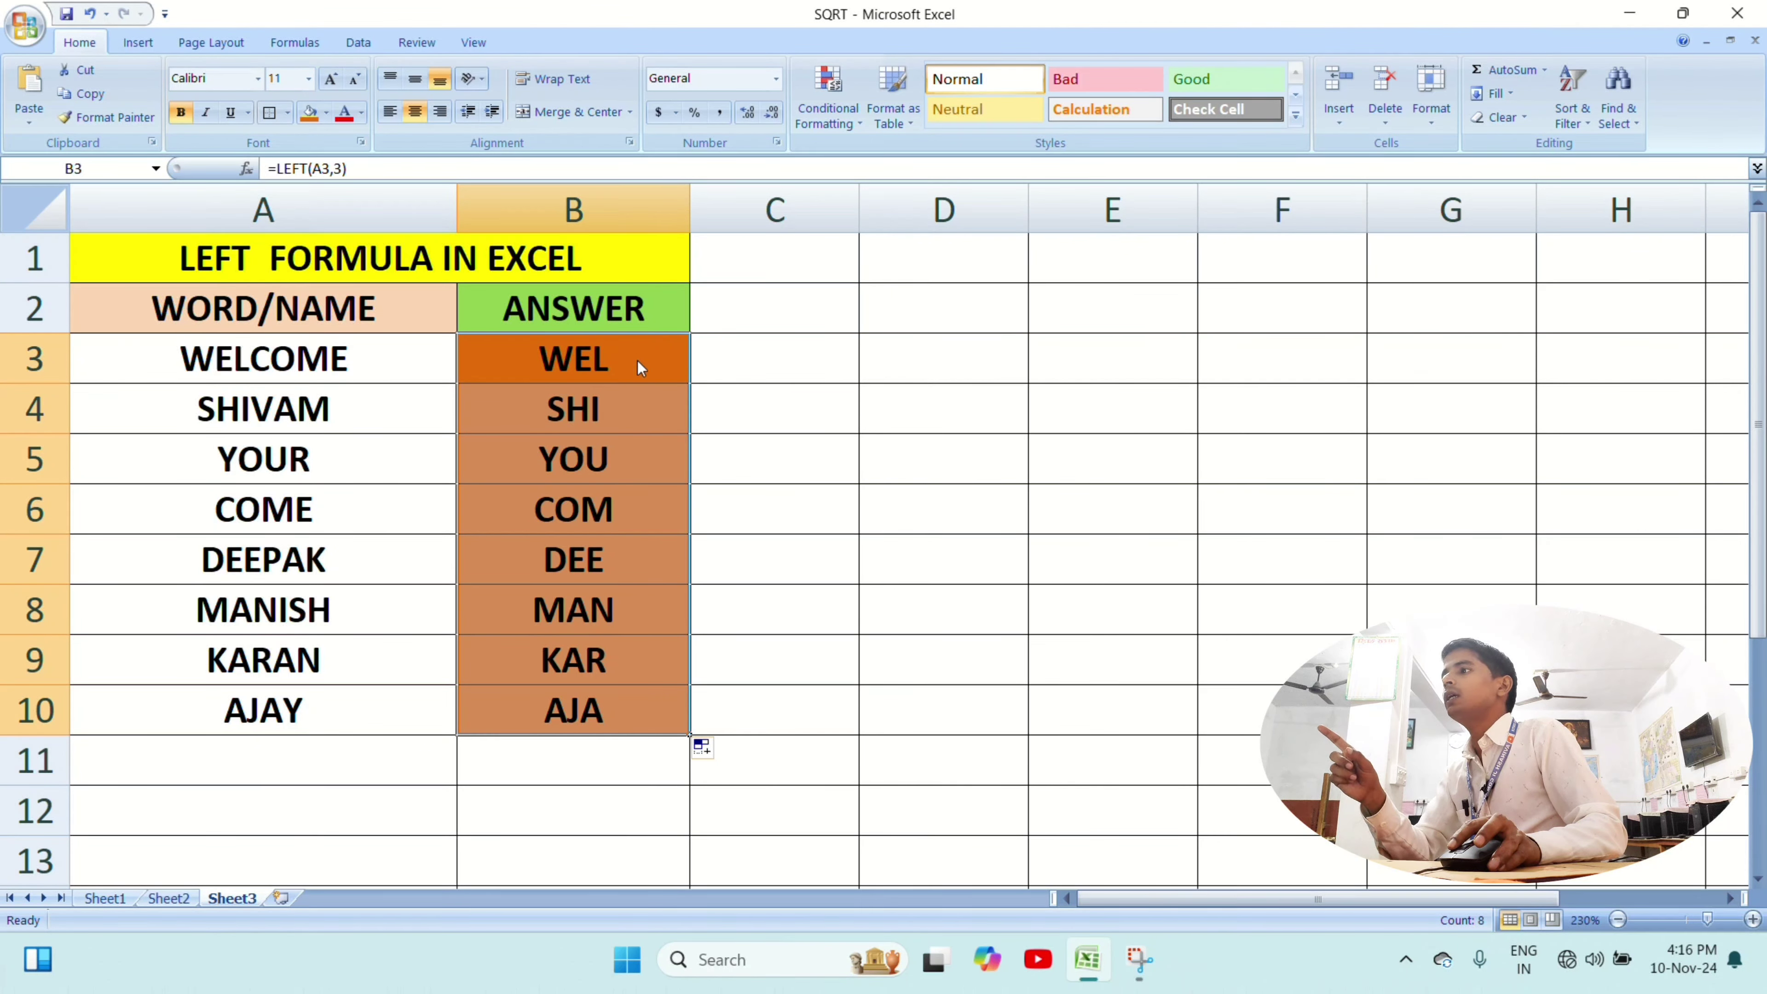
Undo the fill down to B10 and the character-count change in B3.
key(ctrl+z)
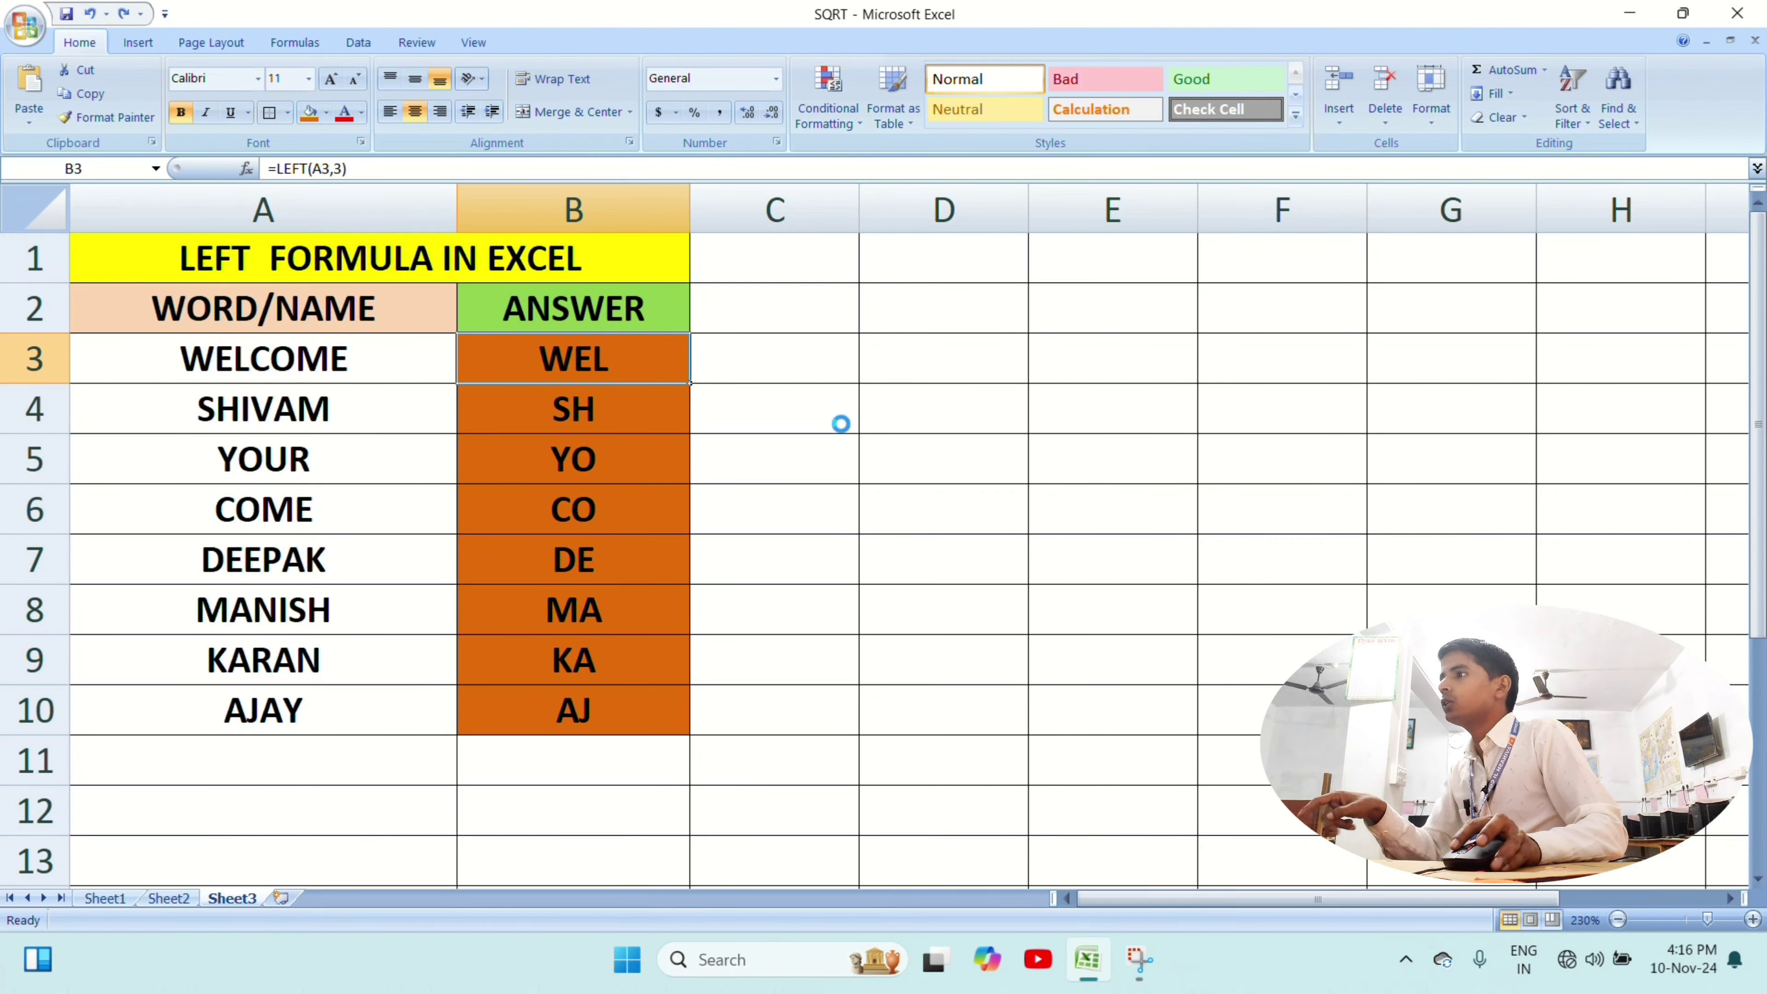
key(ctrl+z)
click(842, 424)
Re-enter the formula in B3 as =LEFT(A3,3) to extract the first three characters of WELCOME.
click(611, 367)
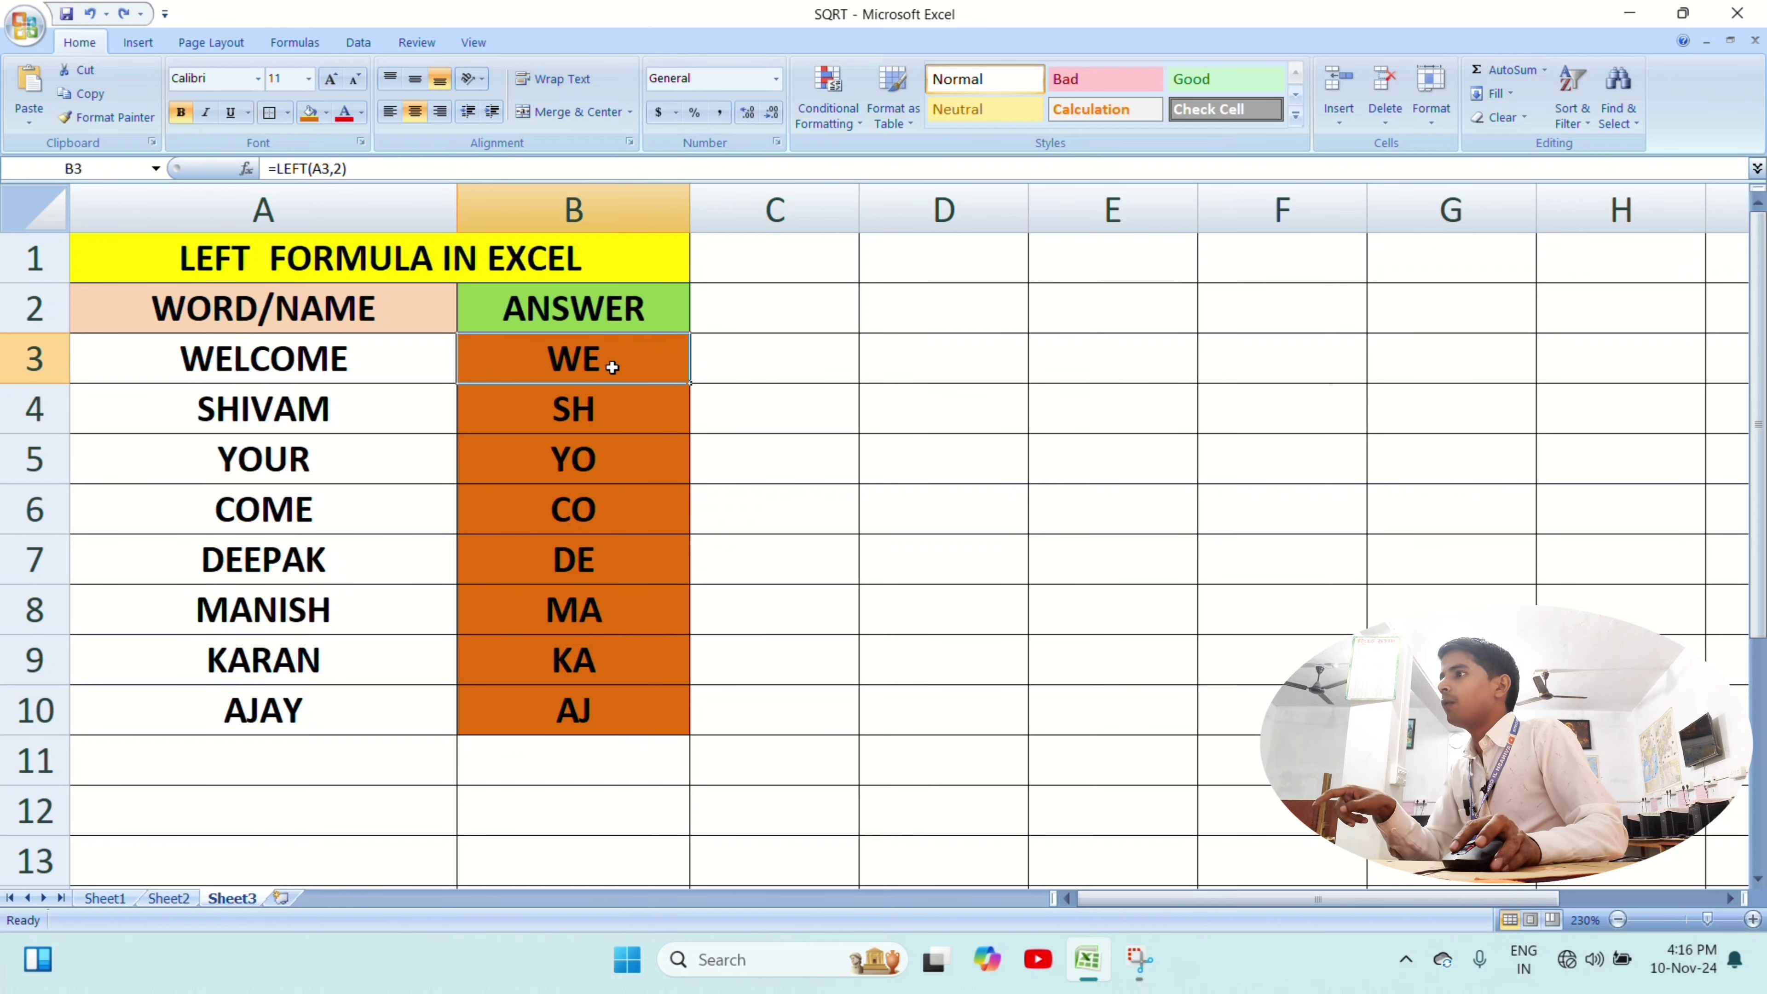
text(=)
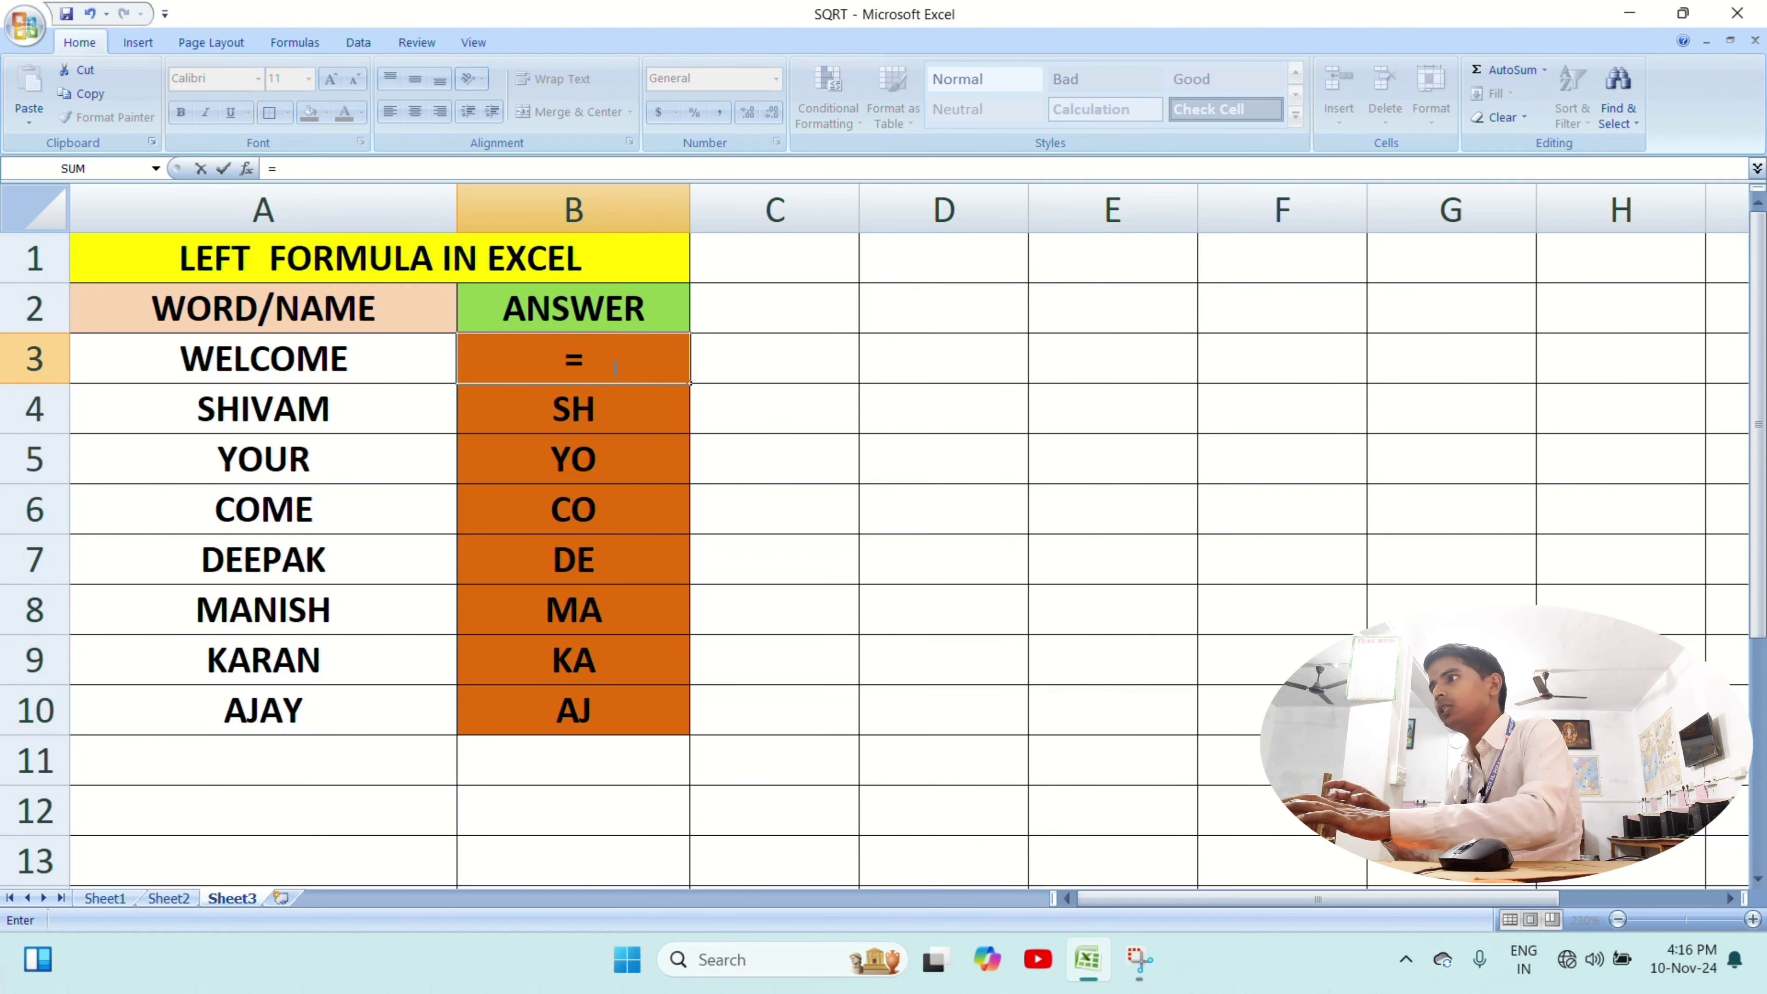
text(LE)
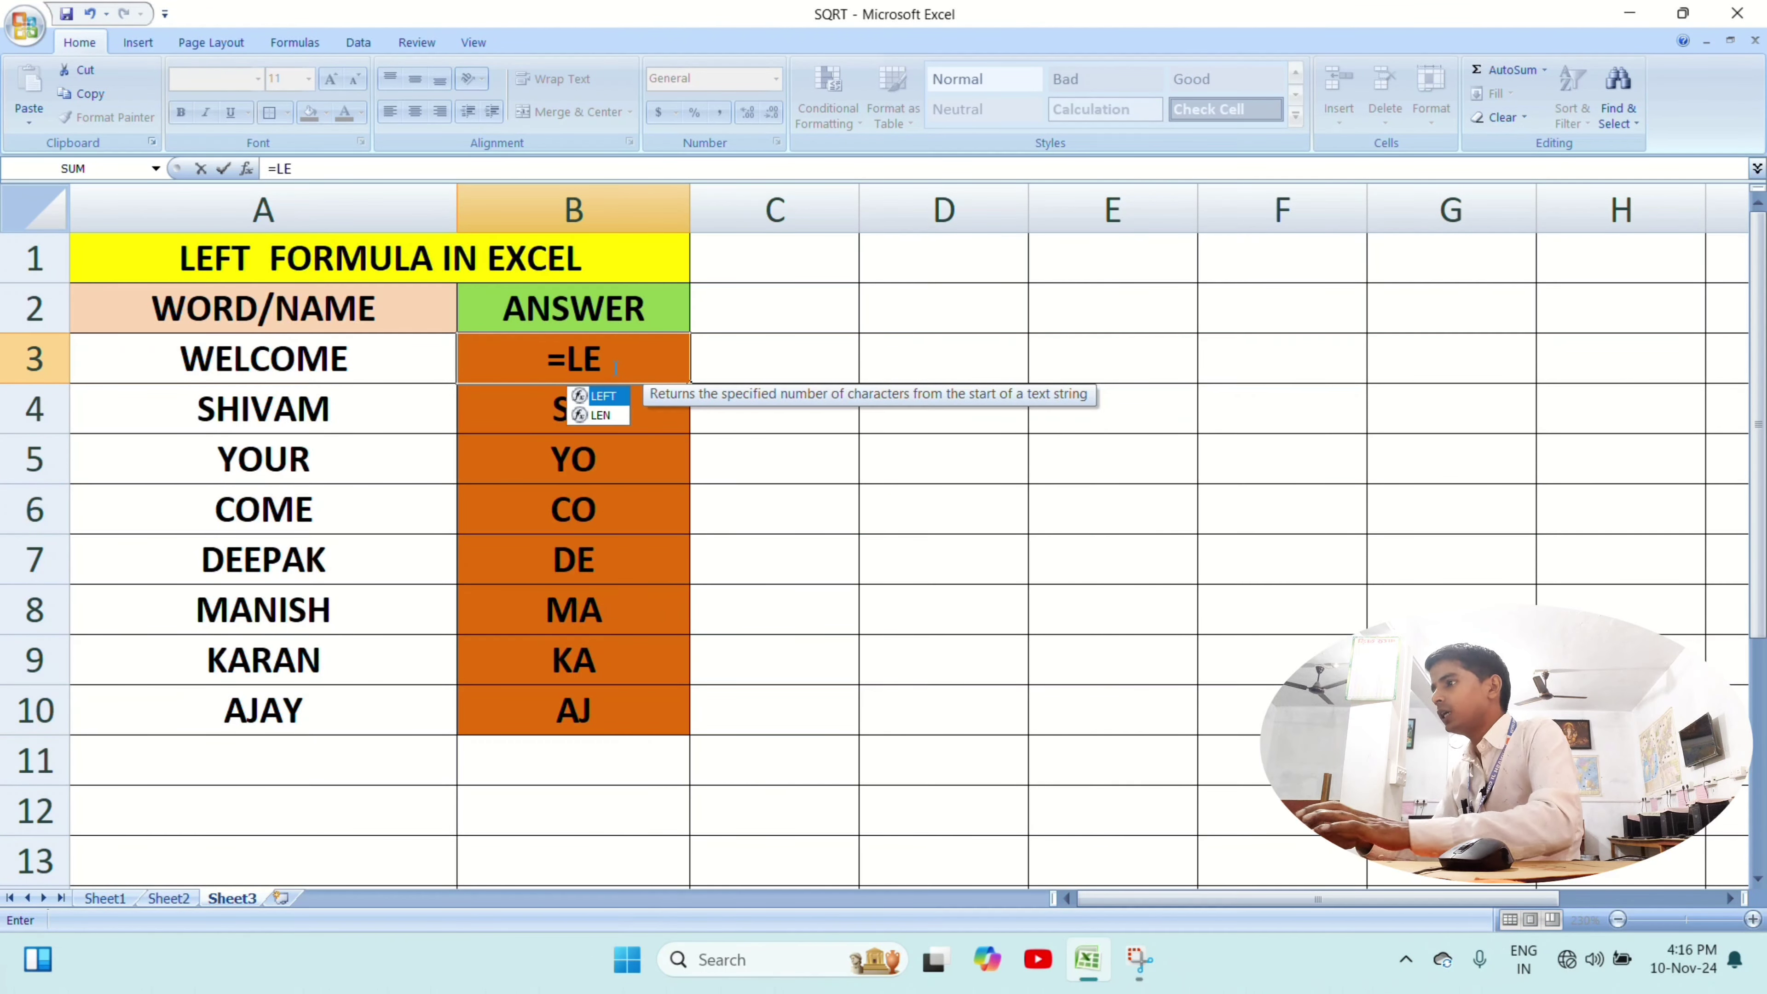
text(FT)
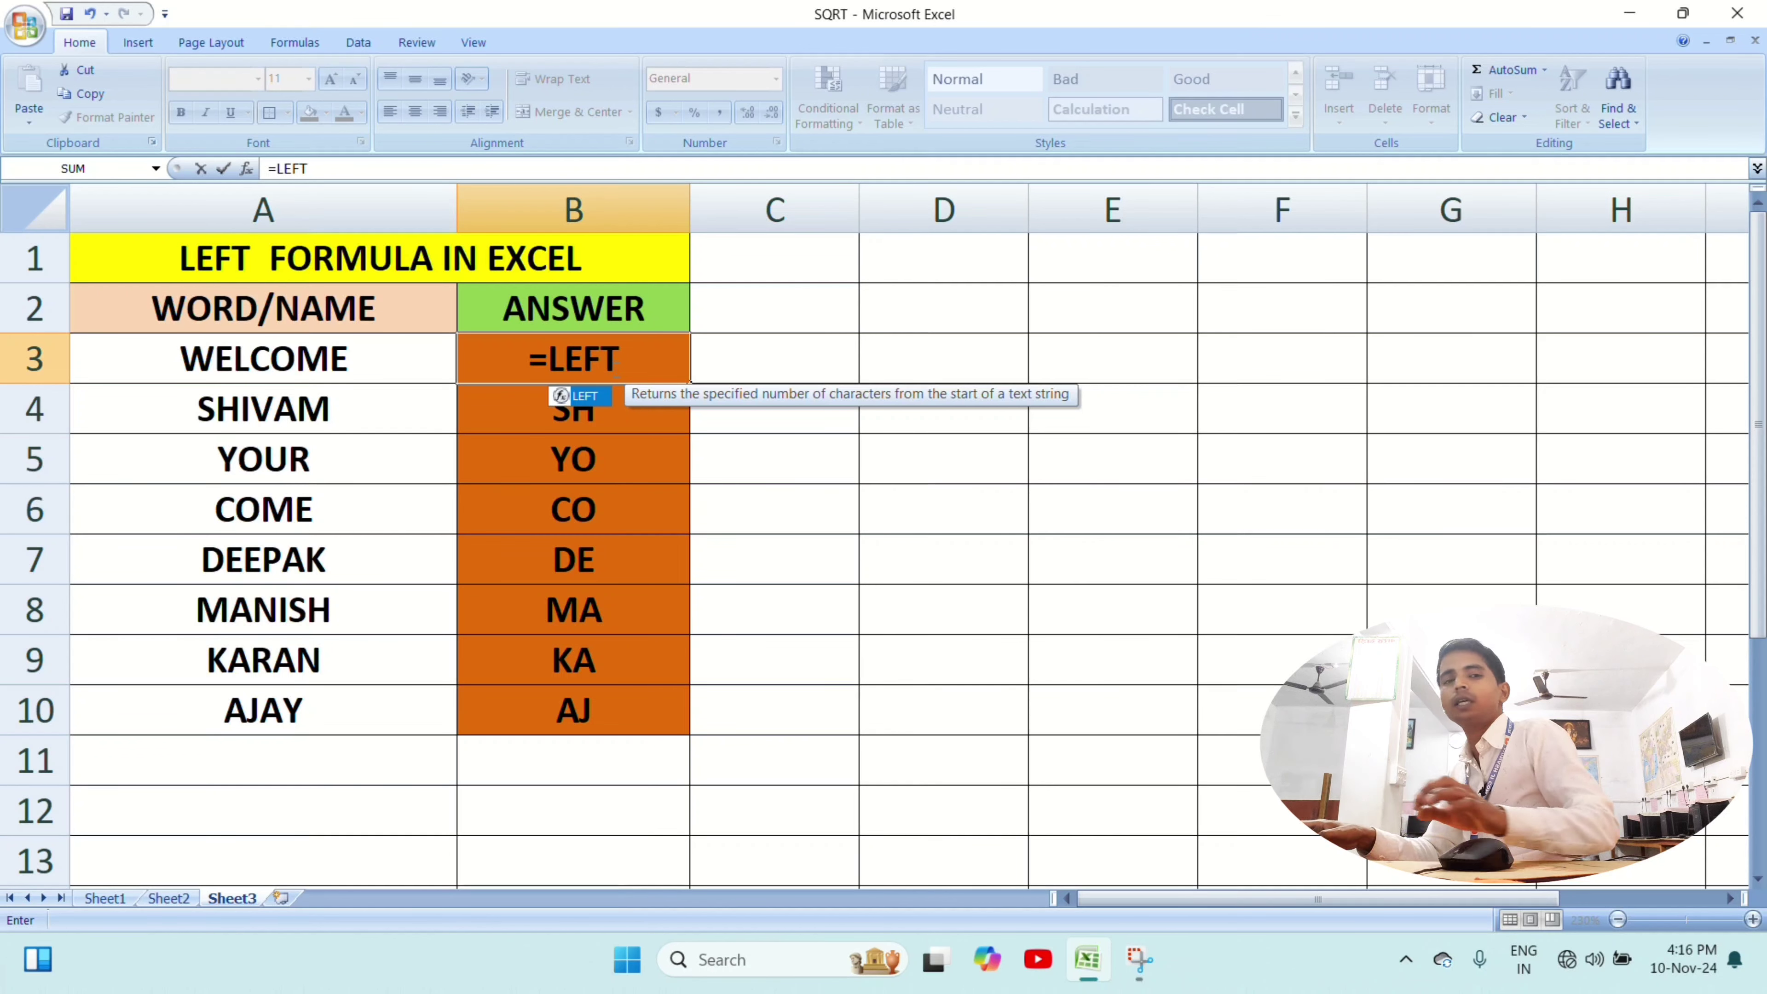
text(()
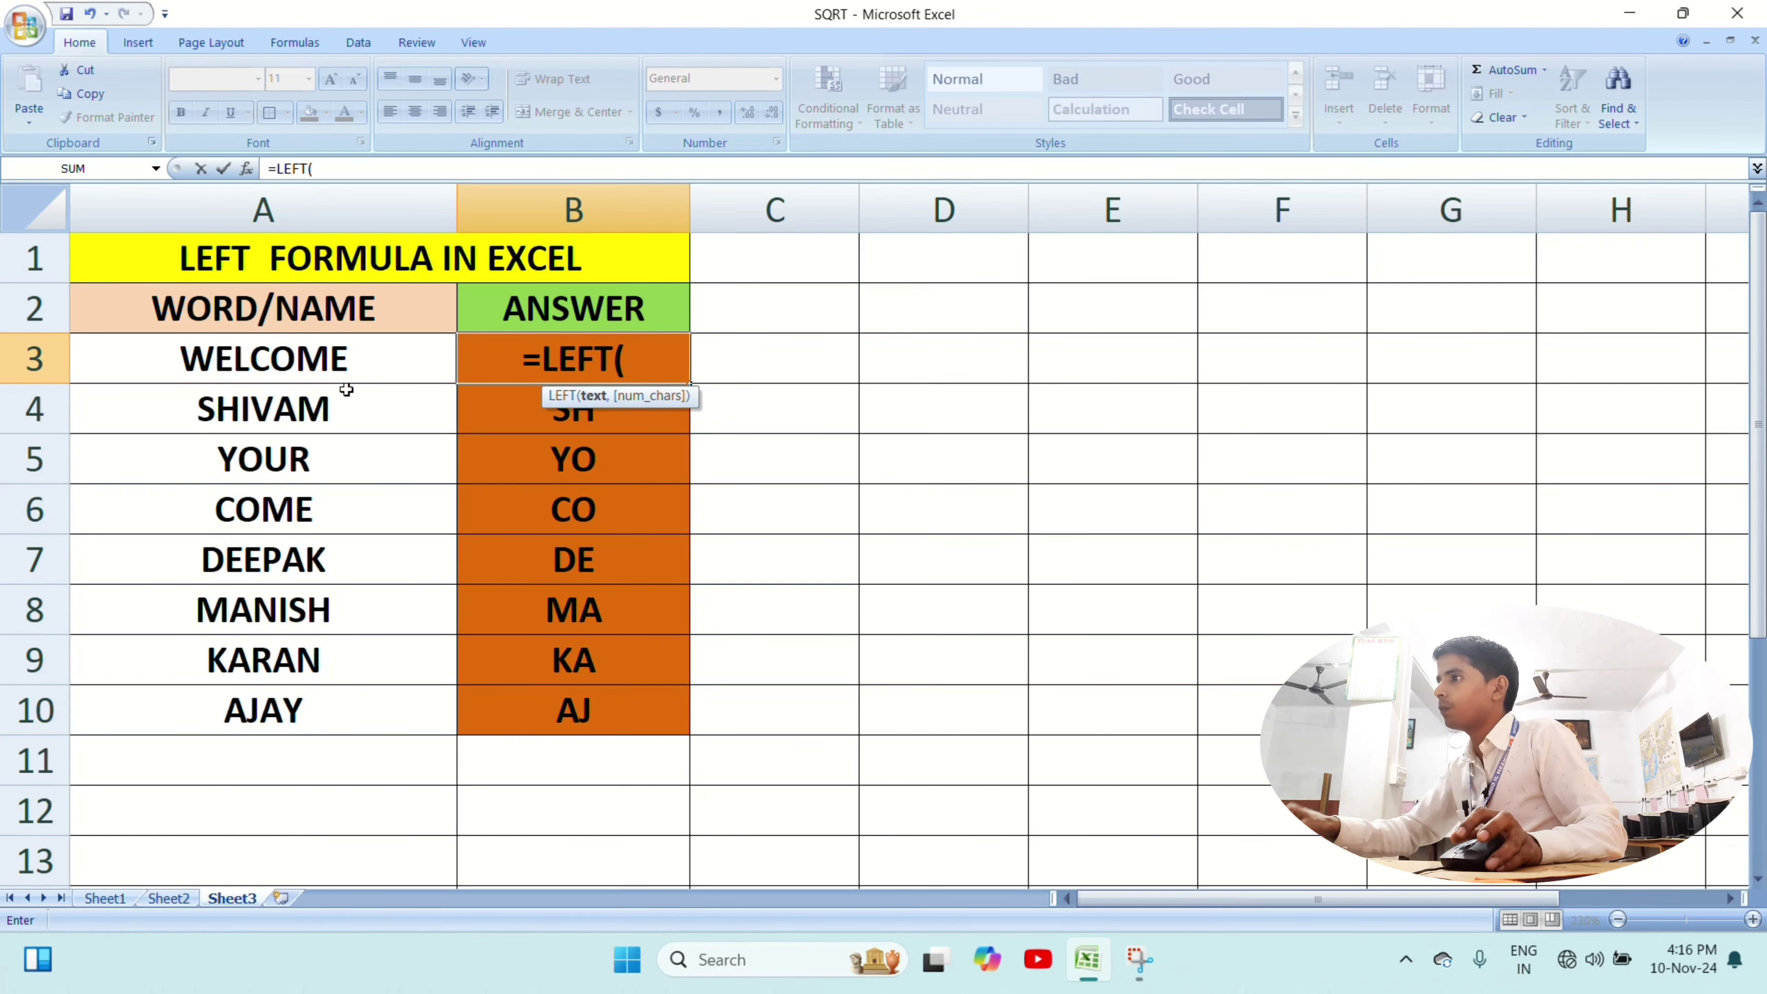
click(286, 365)
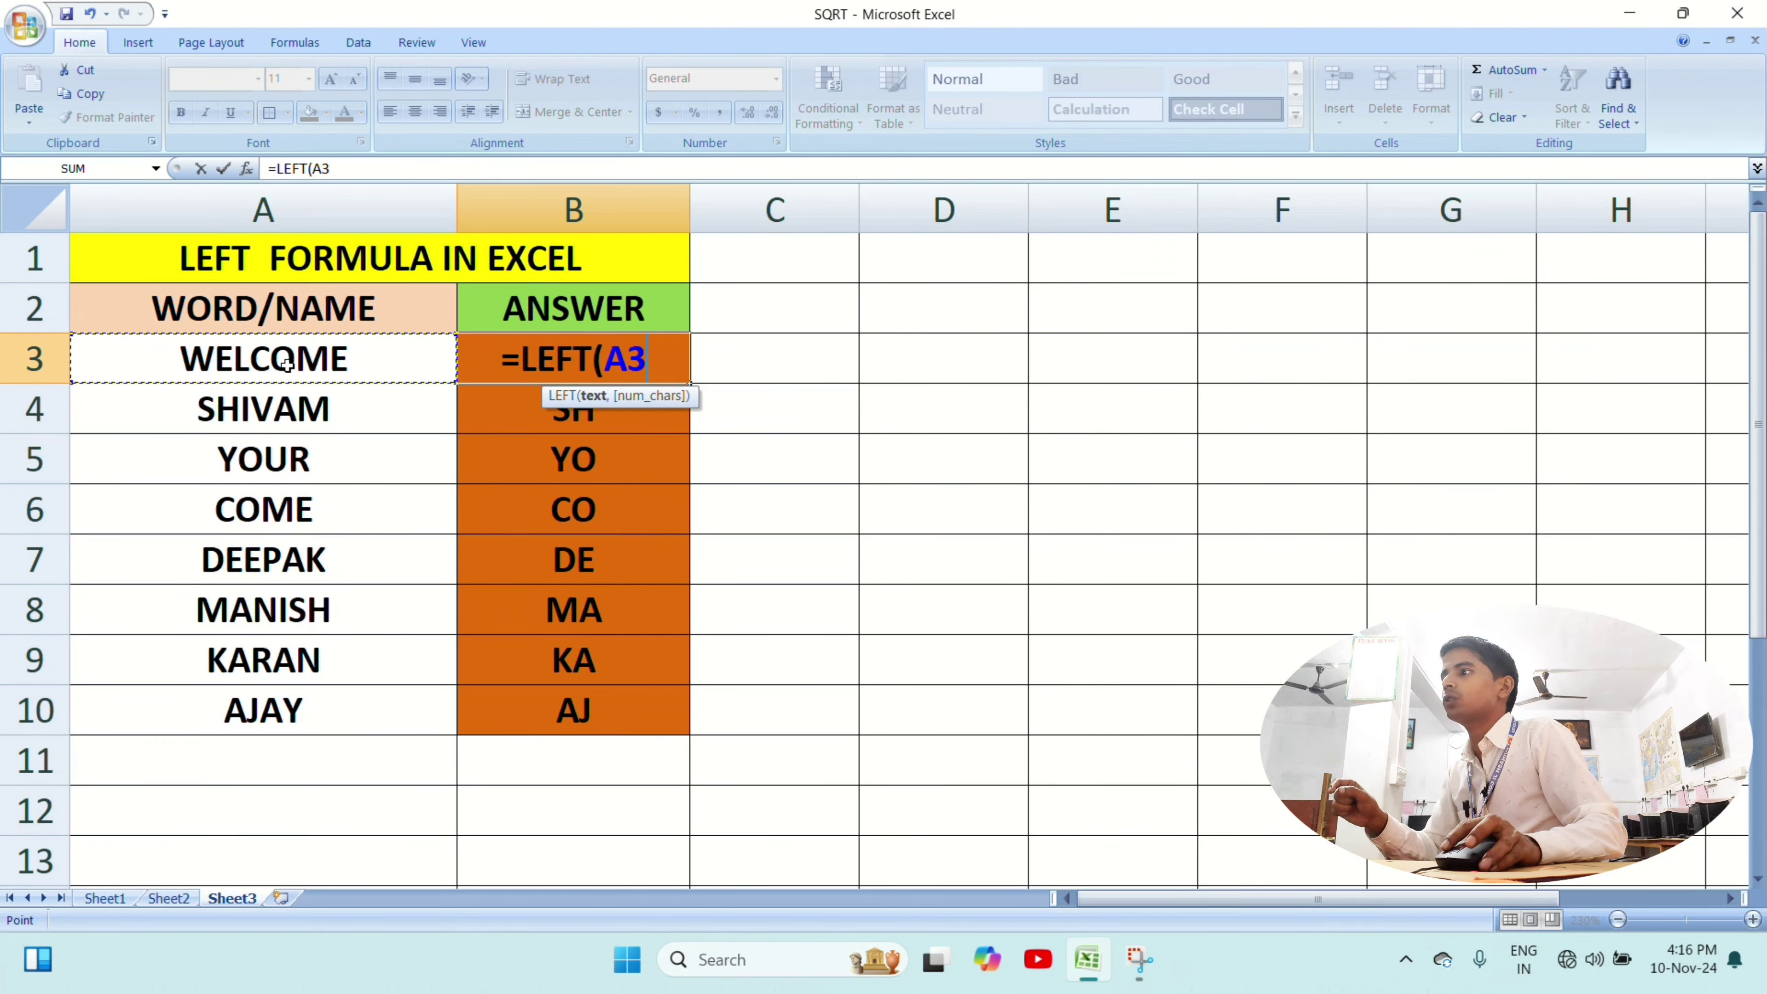
text(,)
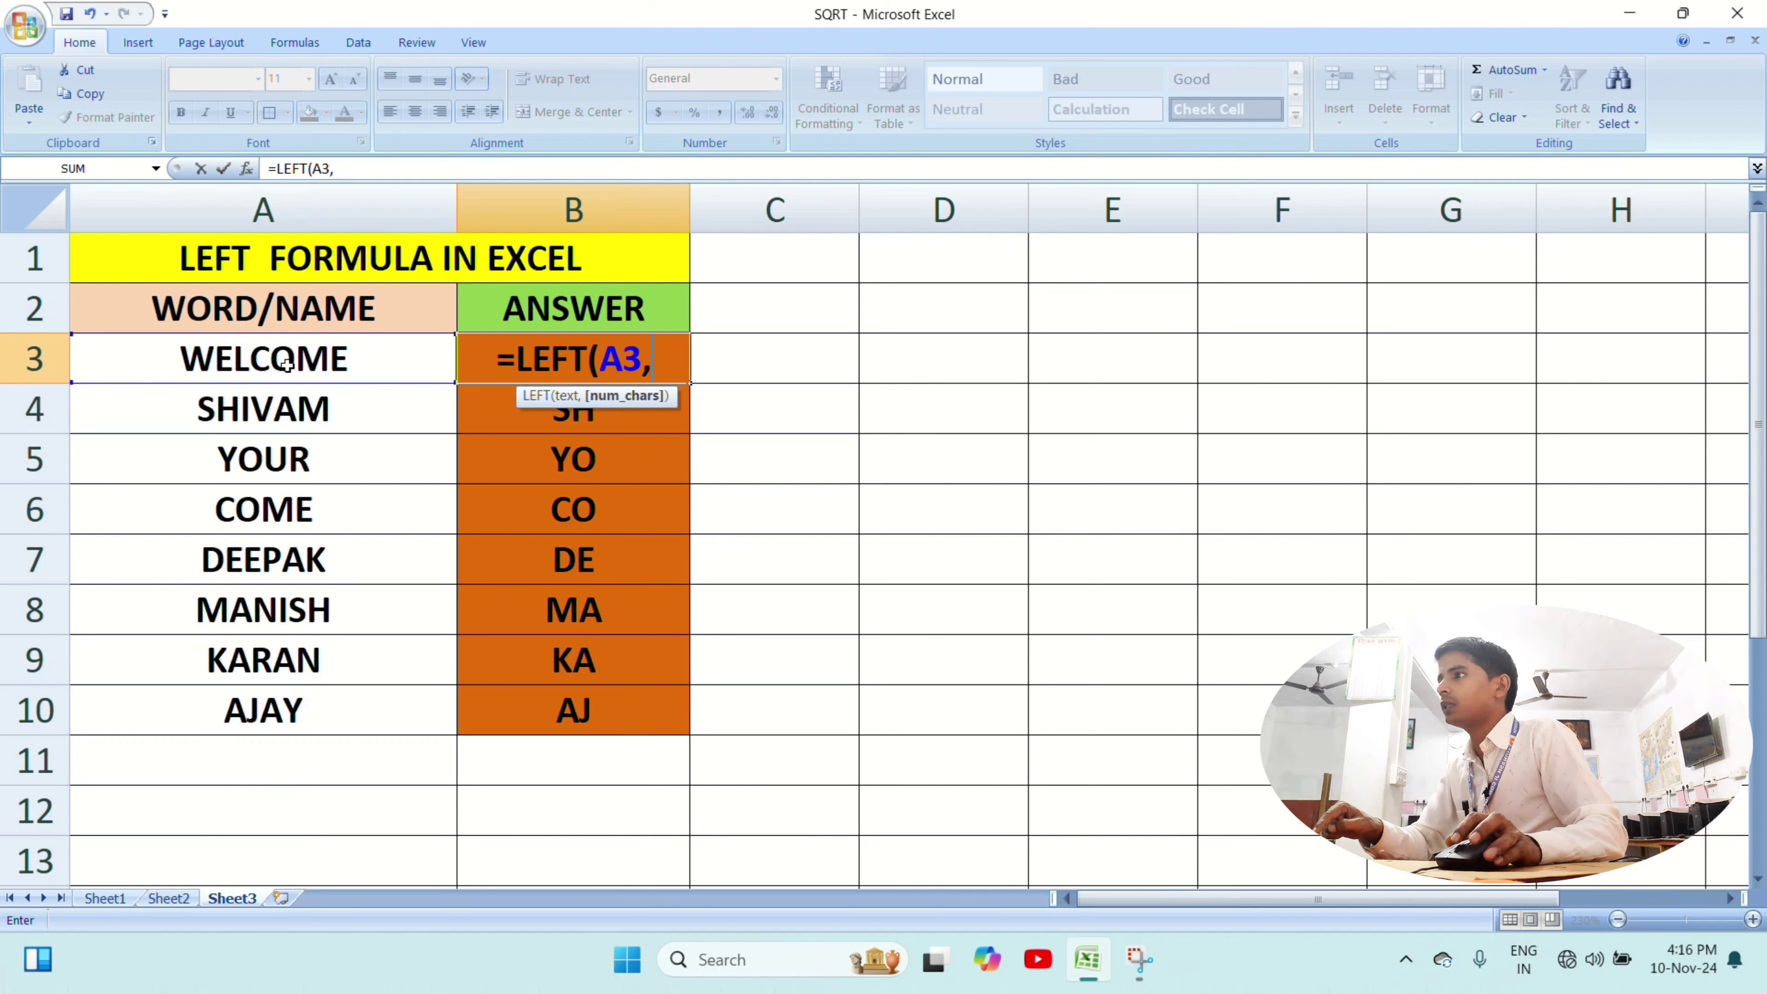
text(3)
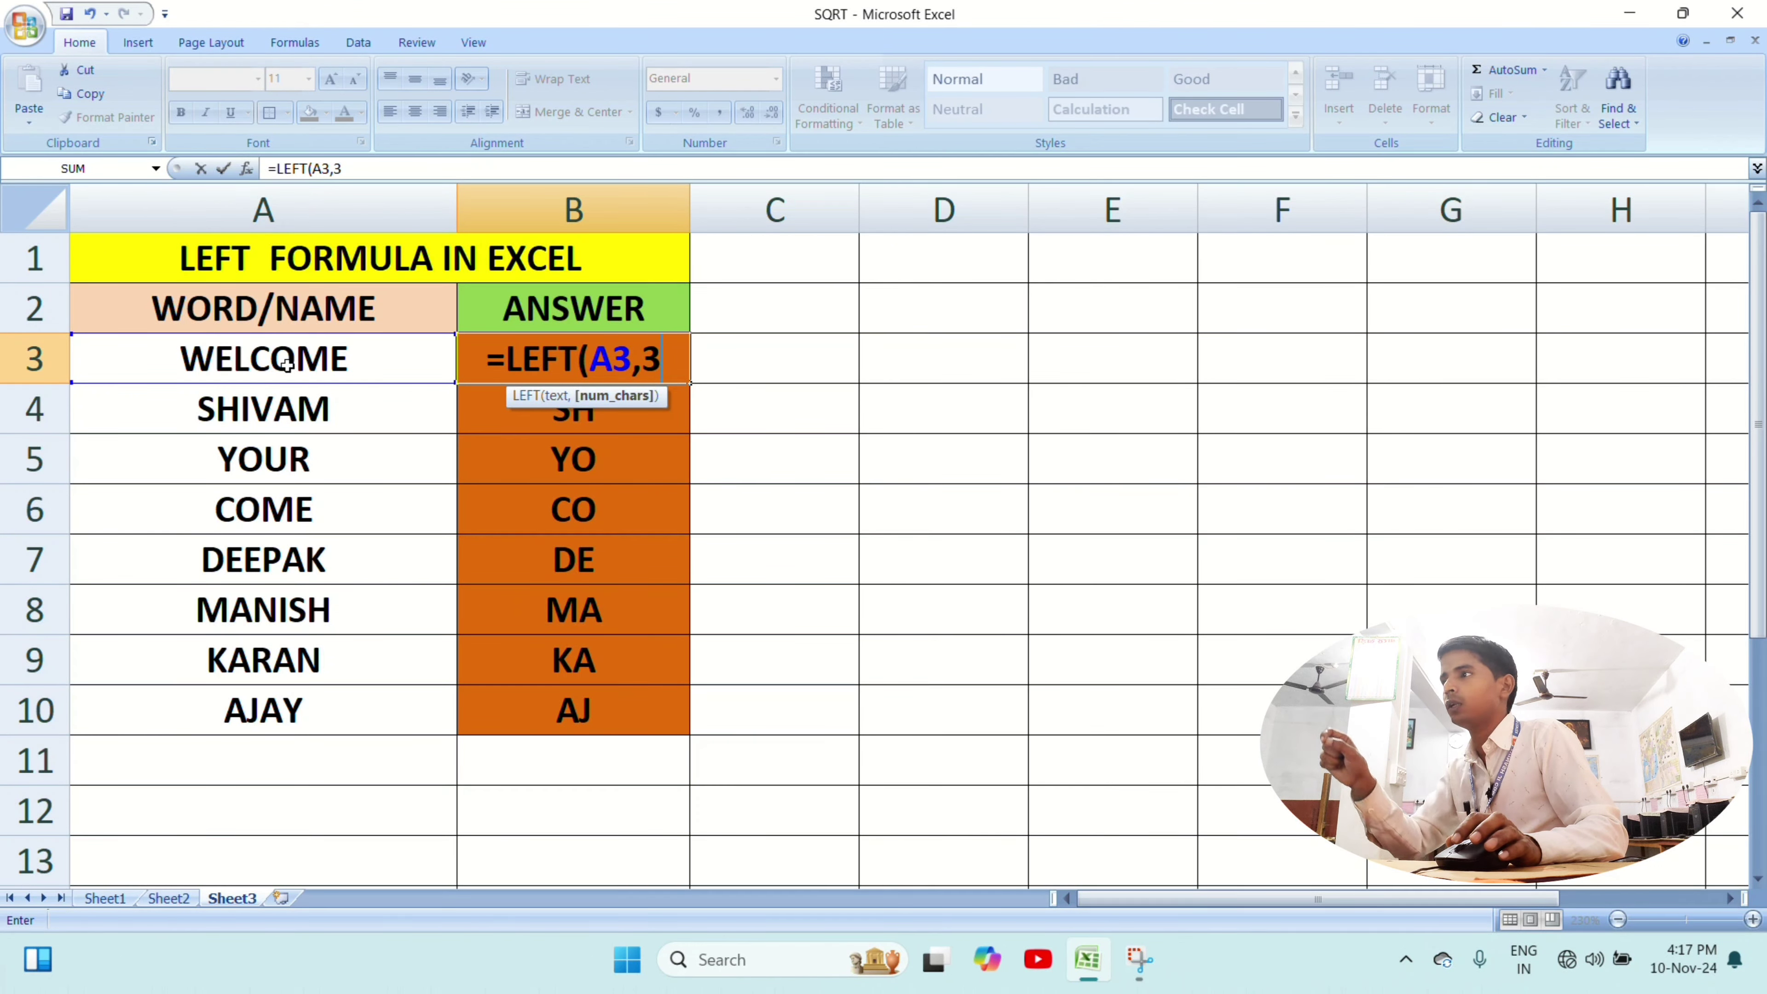
key(Return)
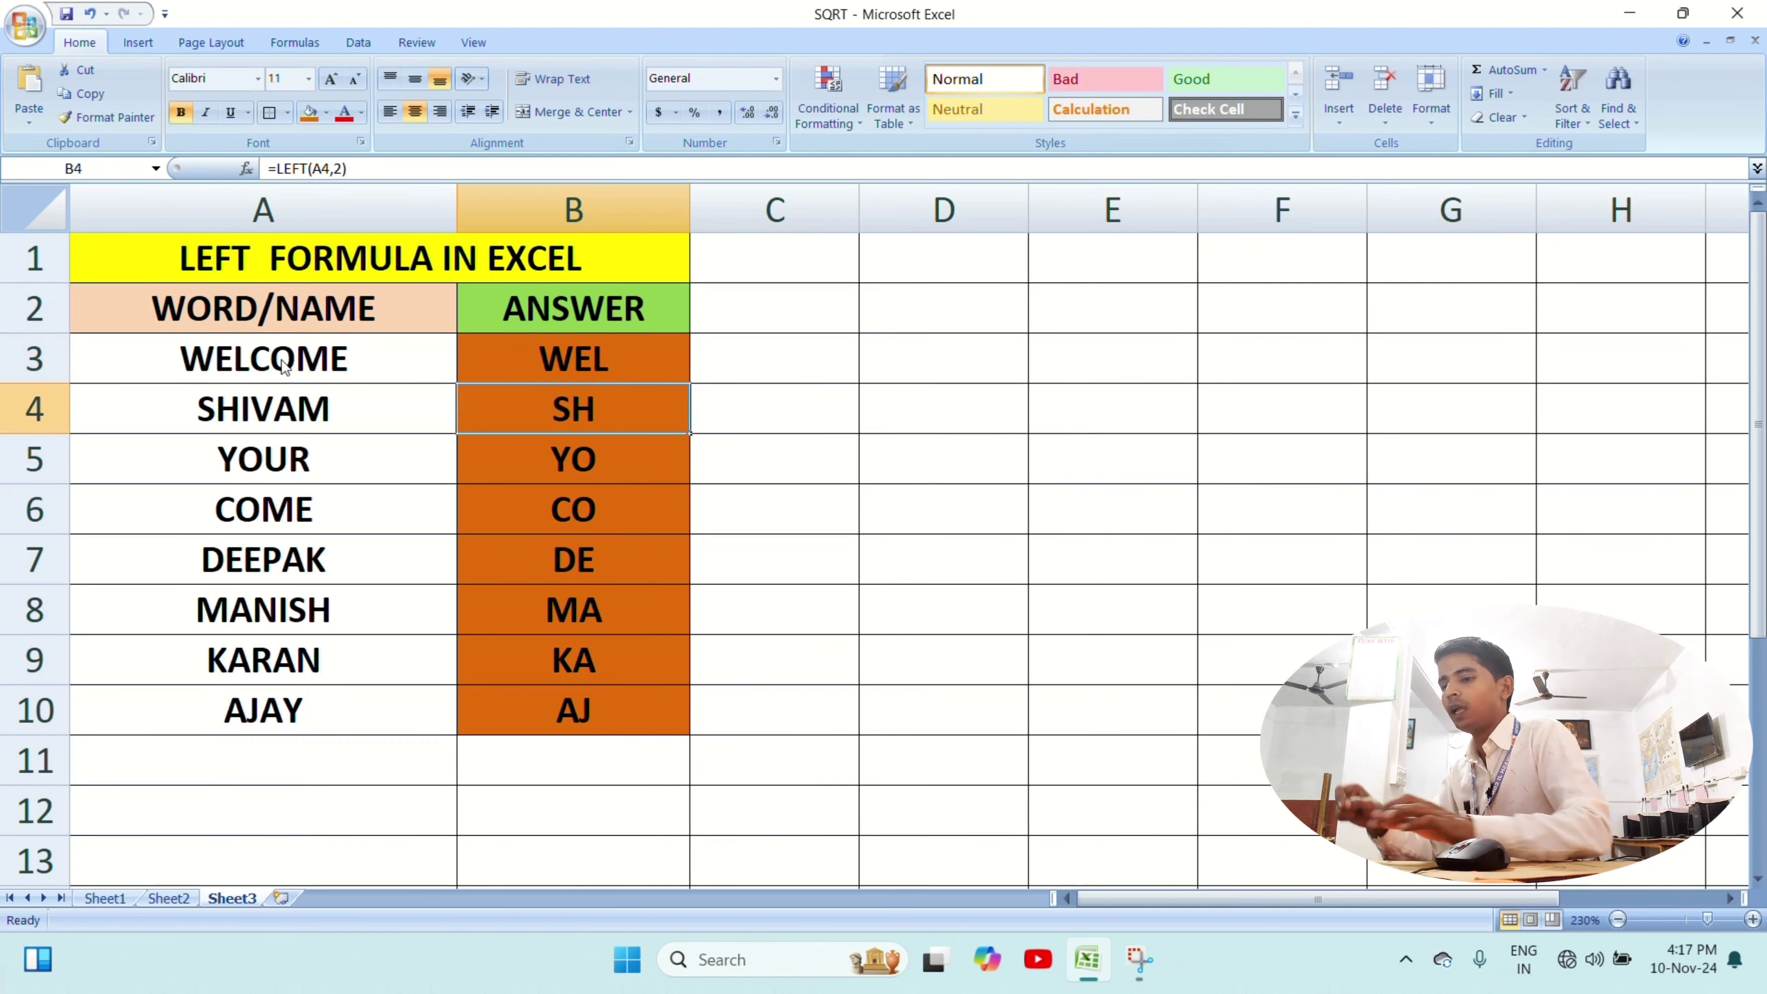
Copy the three-character LEFT formula from B3 down through B10.
click(565, 350)
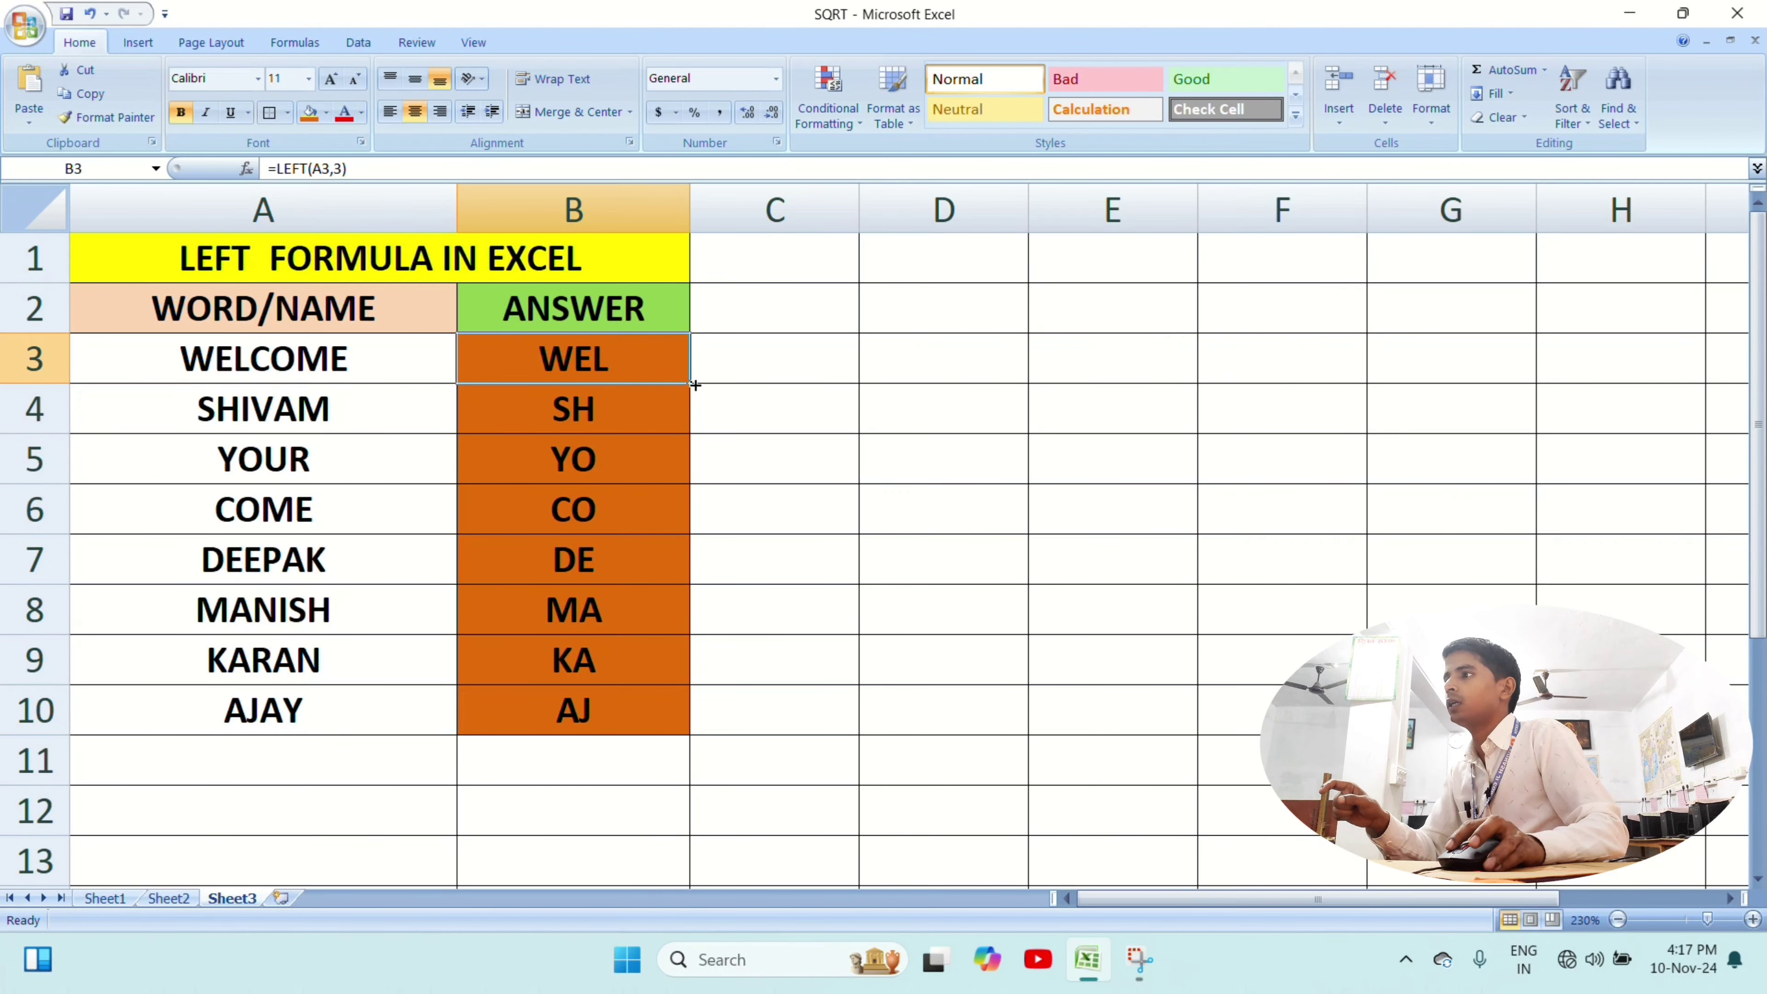
drag(689, 383, 687, 726)
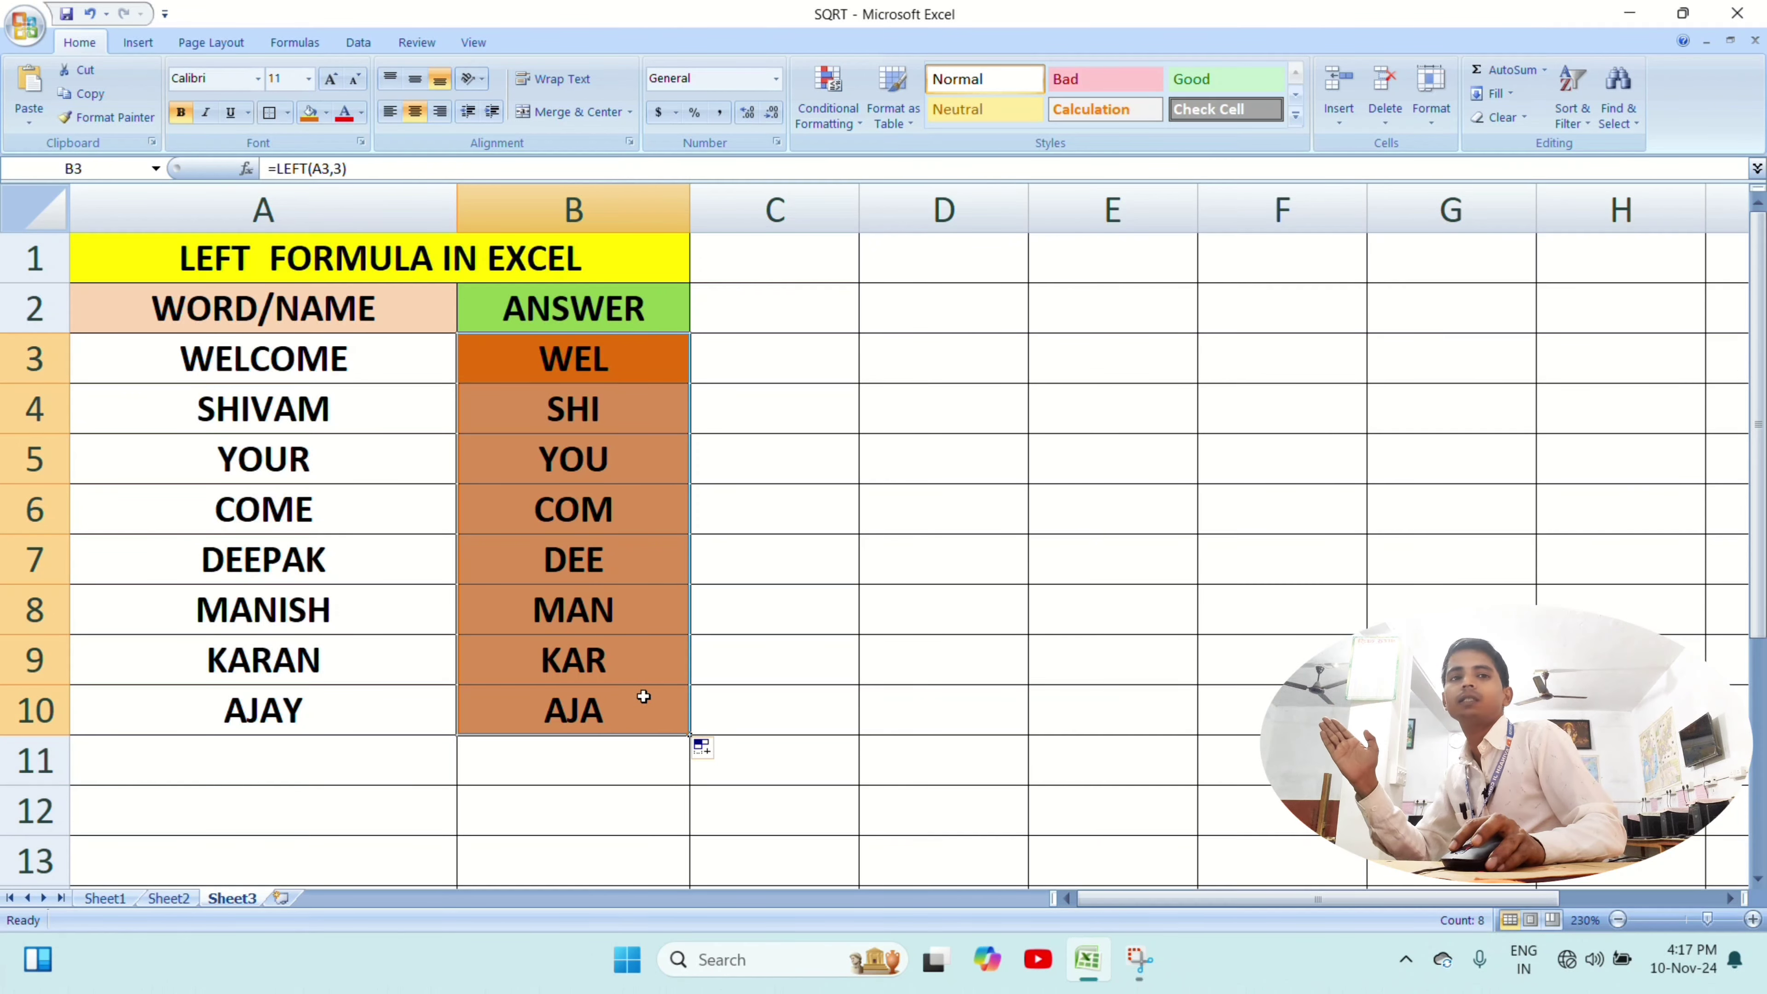
click(415, 328)
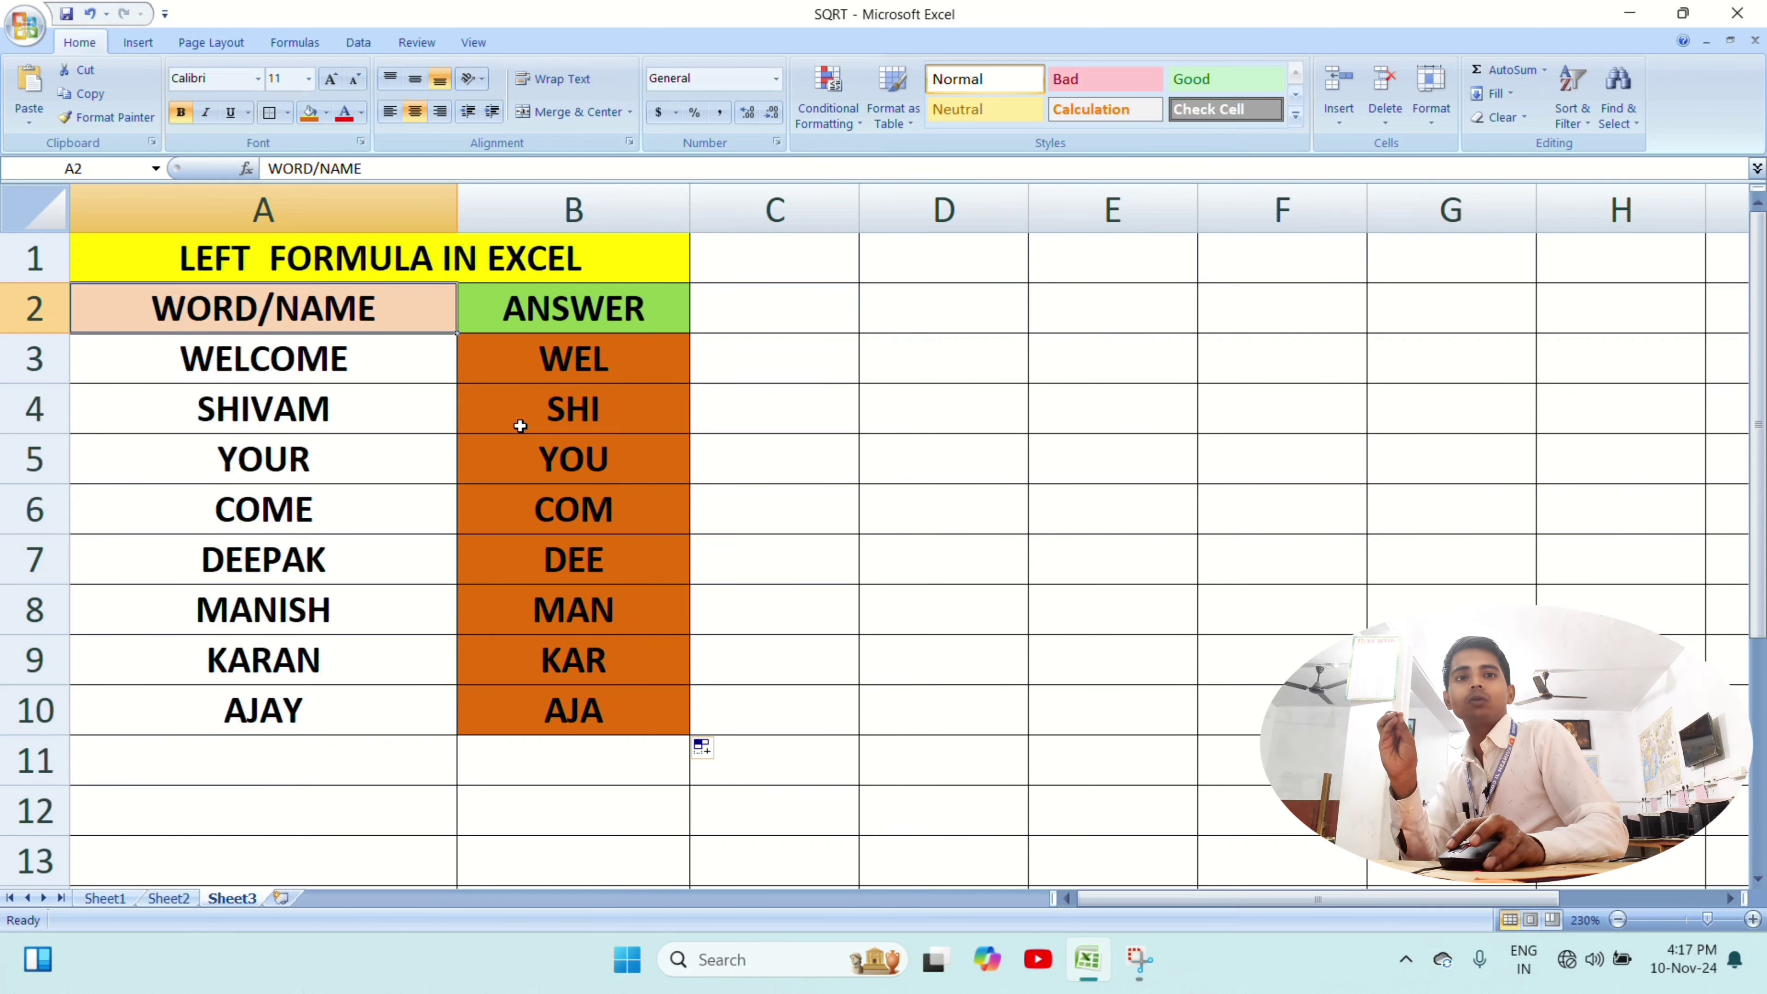
click(530, 470)
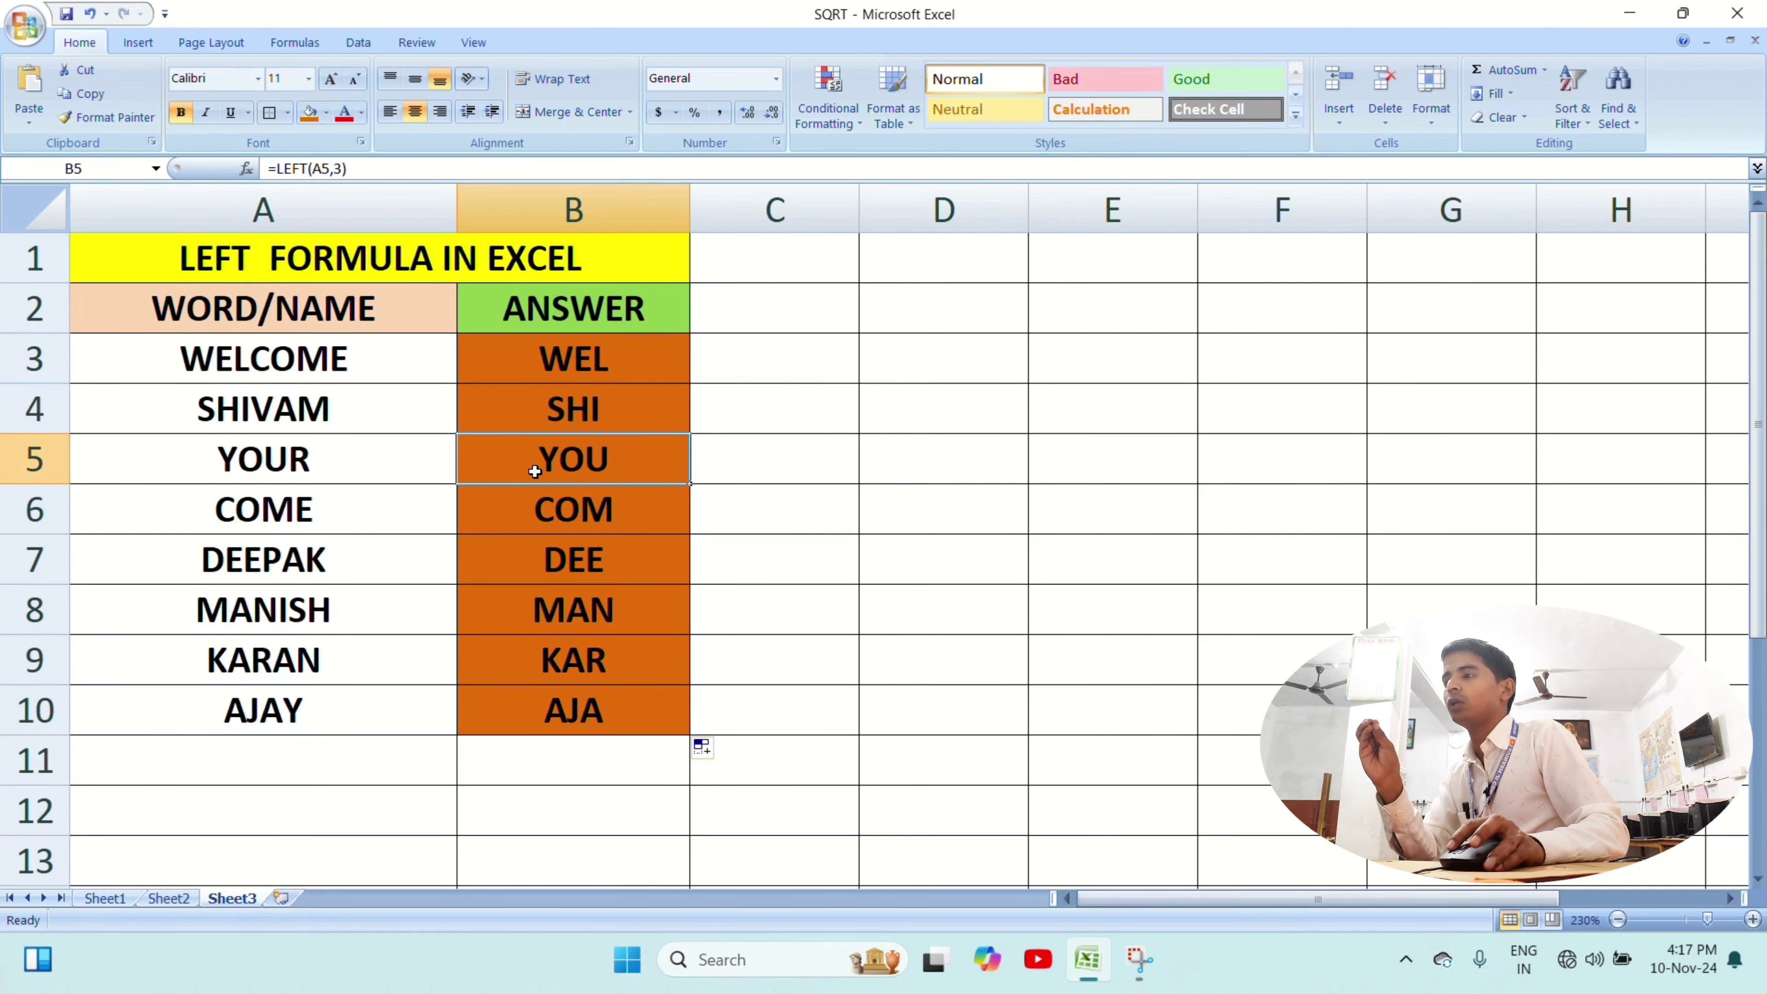